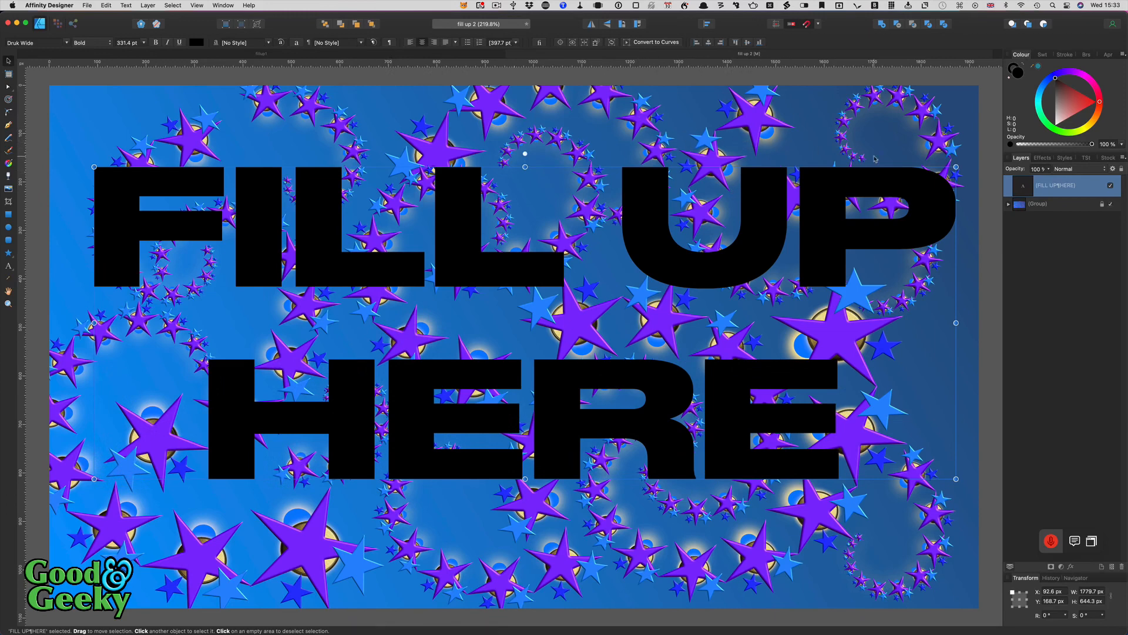
# Expand the locked background group and one nested group to examine the stars and ellipses it is built from
pyautogui.click(1008, 204)
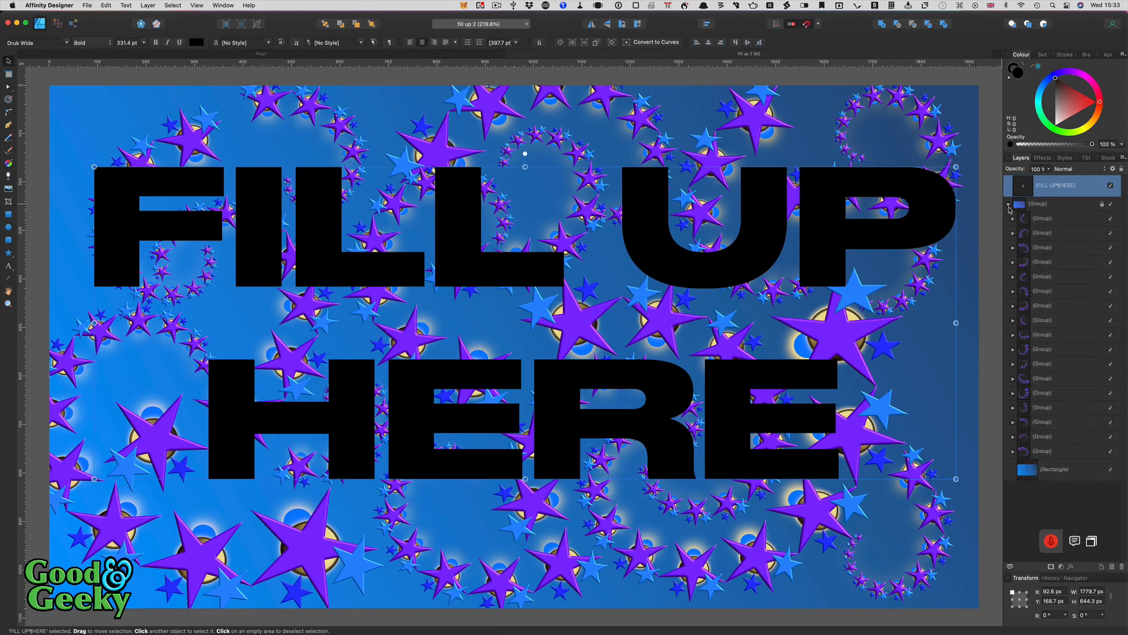
pyautogui.click(1013, 218)
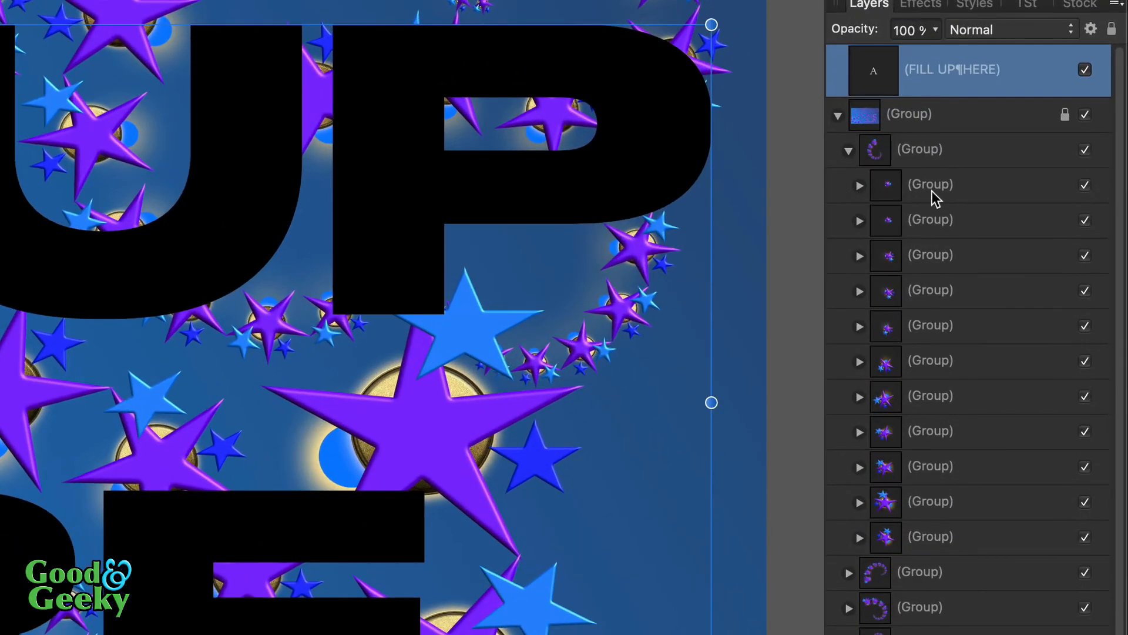
pyautogui.click(1048, 236)
pyautogui.click(931, 219)
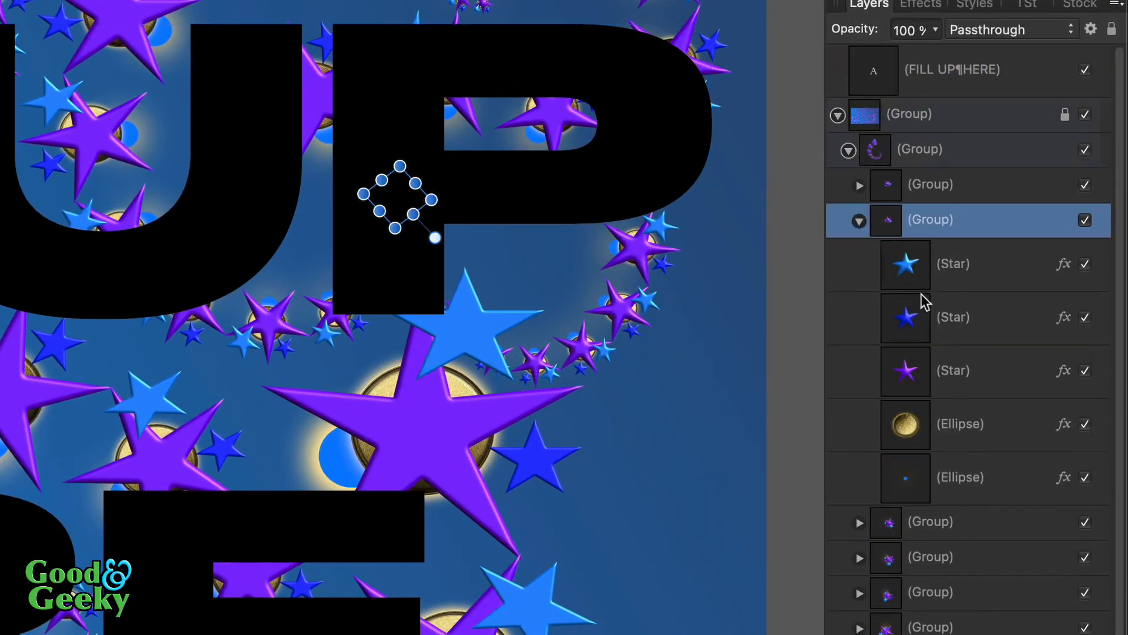
pyautogui.click(999, 430)
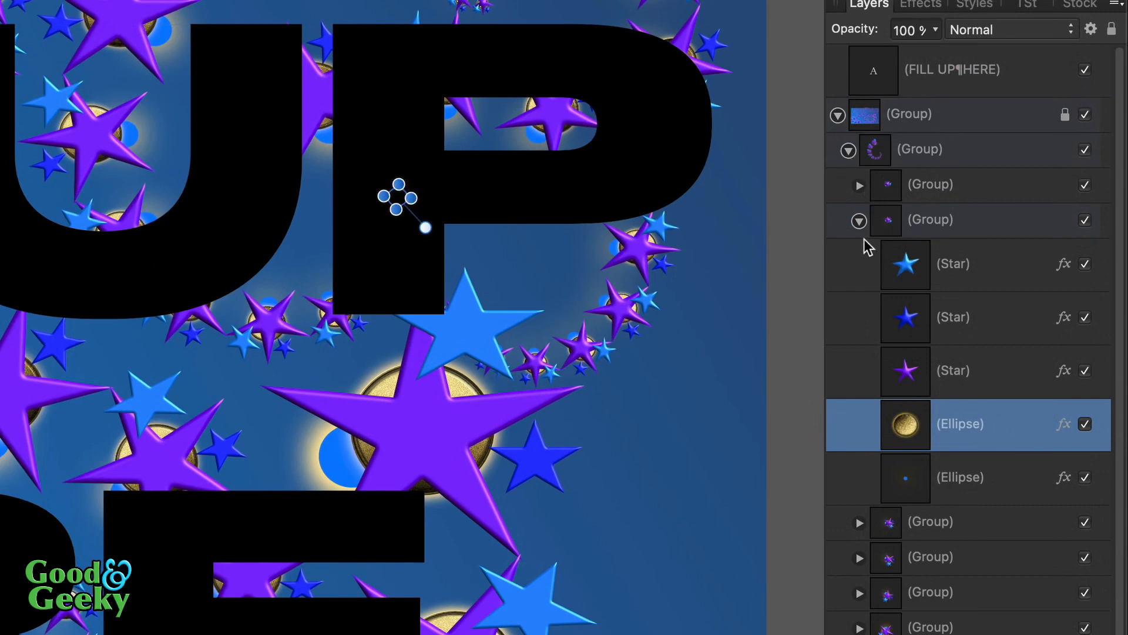
pyautogui.click(859, 221)
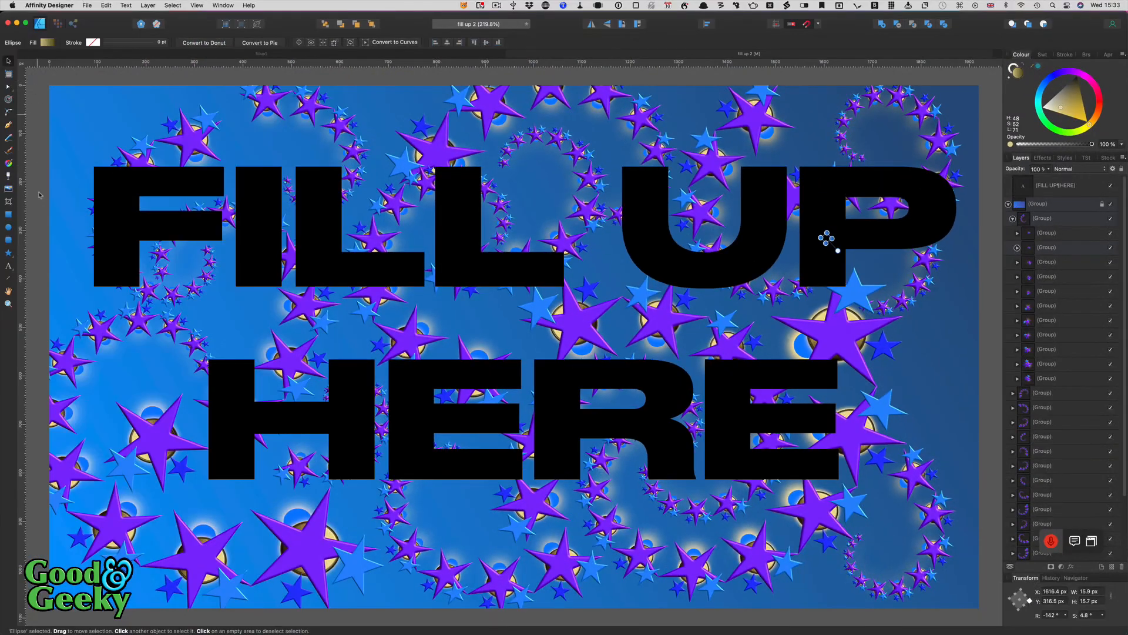
# Draw a rectangle about 184 × 146 px over the artboard's upper-left corner and fill it with yellow (H 60, S 100, L 50)
pyautogui.click(9, 215)
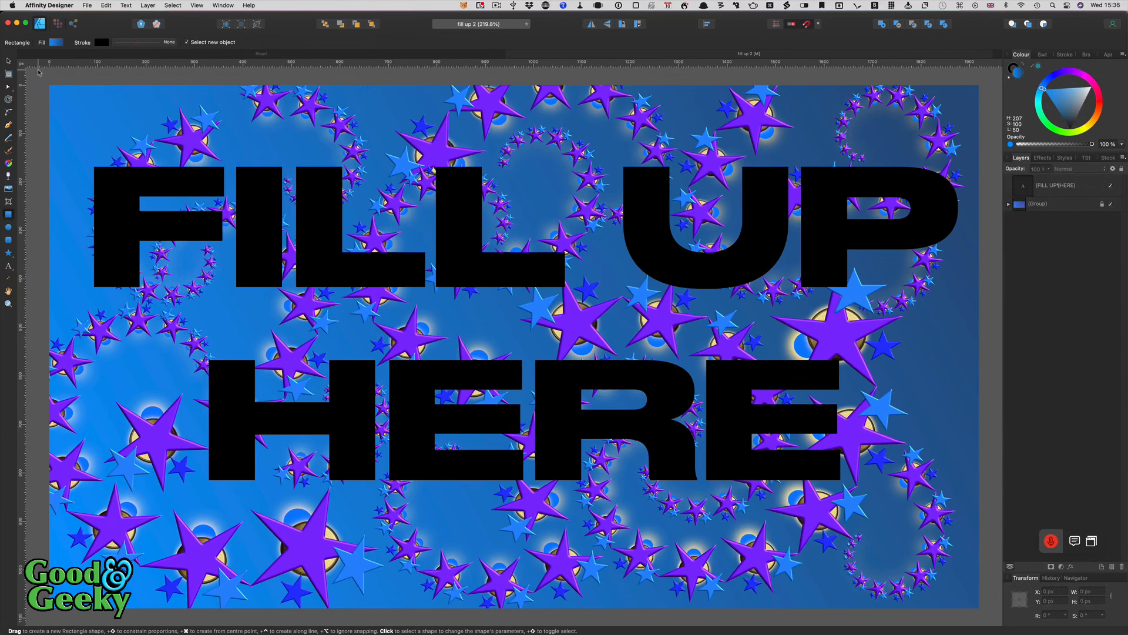
pyautogui.moveTo(38, 70); pyautogui.dragTo(127, 140)
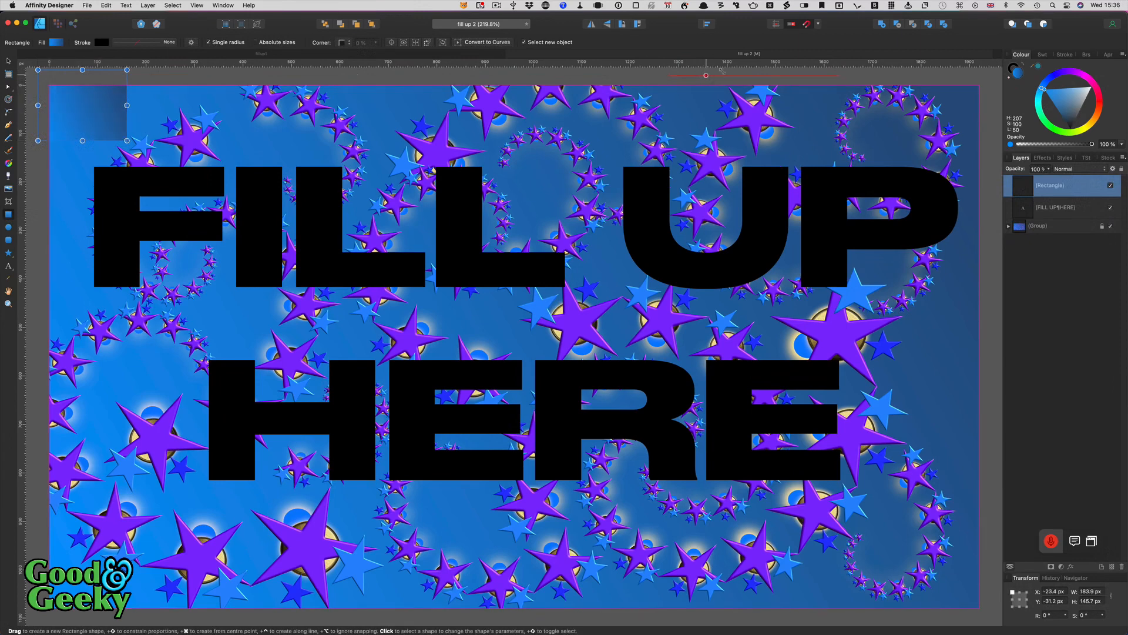
pyautogui.click(1086, 131)
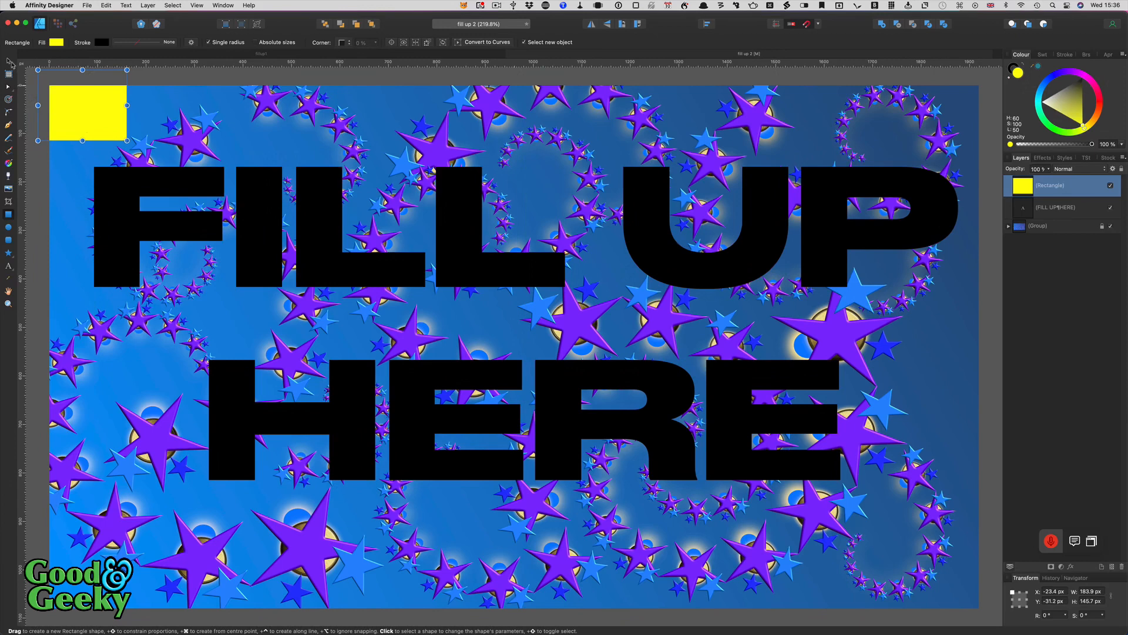
# Align the yellow rectangle with the artboard origin and resize it to cover the full 1920 × 1080 px artboard
pyautogui.click(8, 61)
pyautogui.moveTo(103, 123); pyautogui.dragTo(976, 609)
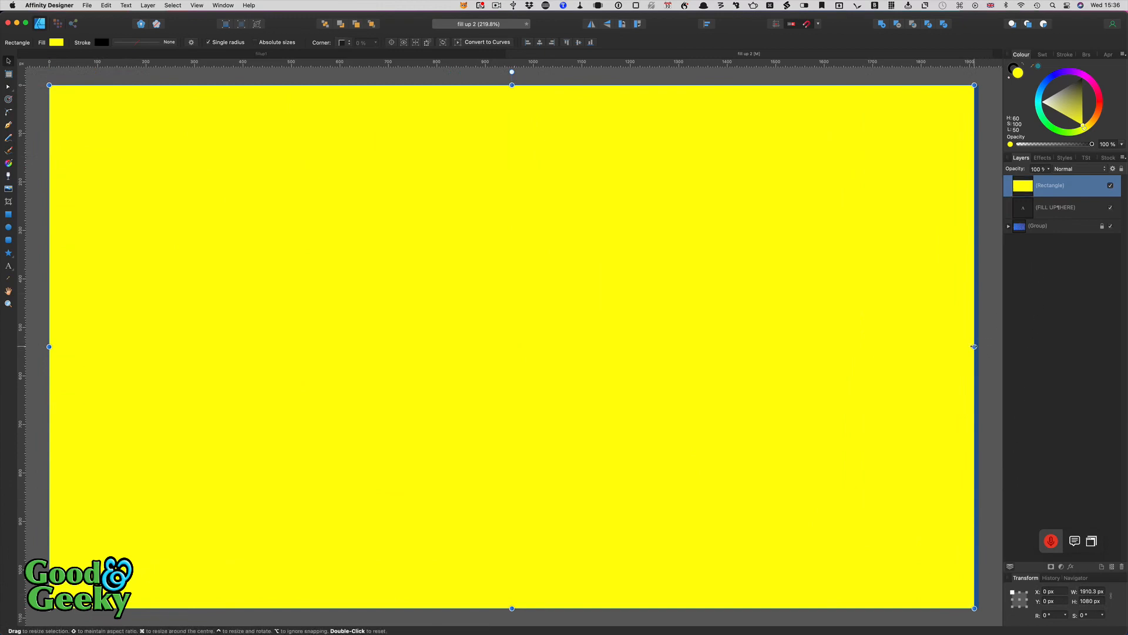
pyautogui.moveTo(974, 347); pyautogui.dragTo(993, 338)
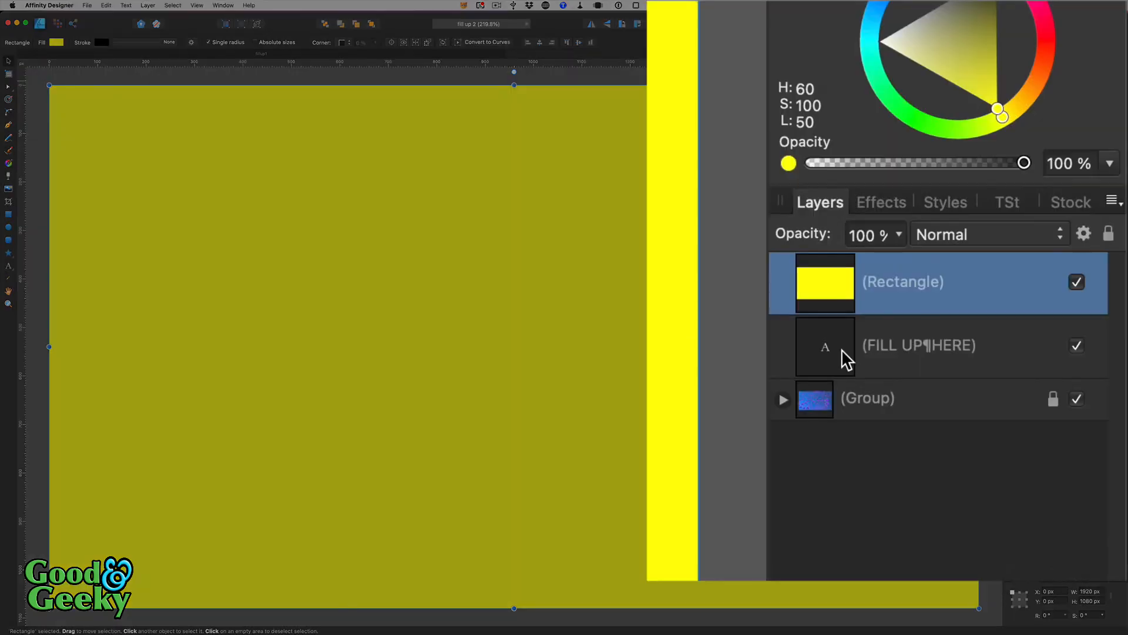
# Try to subtract between the rectangle and the FILL UP HERE text with the rectangle stacked above, and undo it
pyautogui.keyDown('shift'); pyautogui.click(846, 358); pyautogui.keyUp('shift')
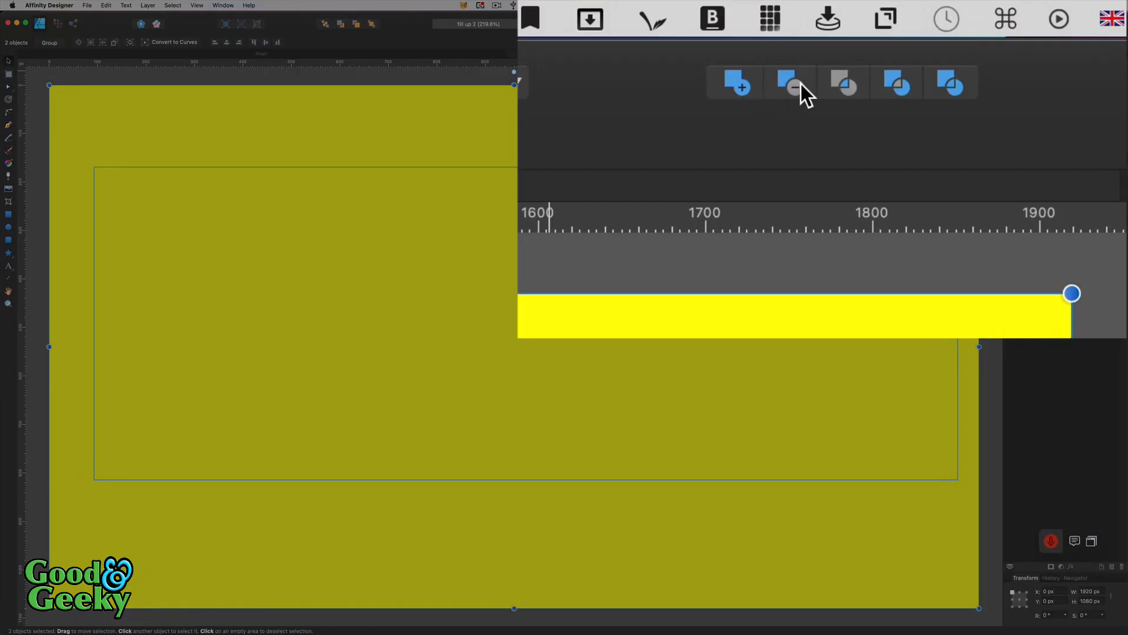
pyautogui.click(802, 83)
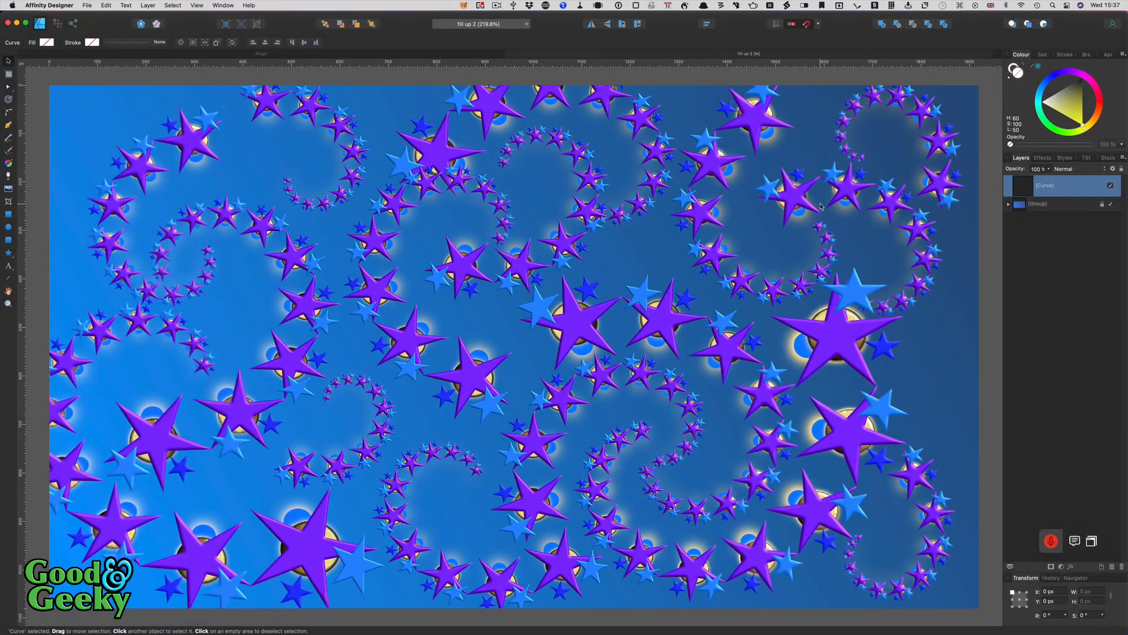
pyautogui.press('super+z')
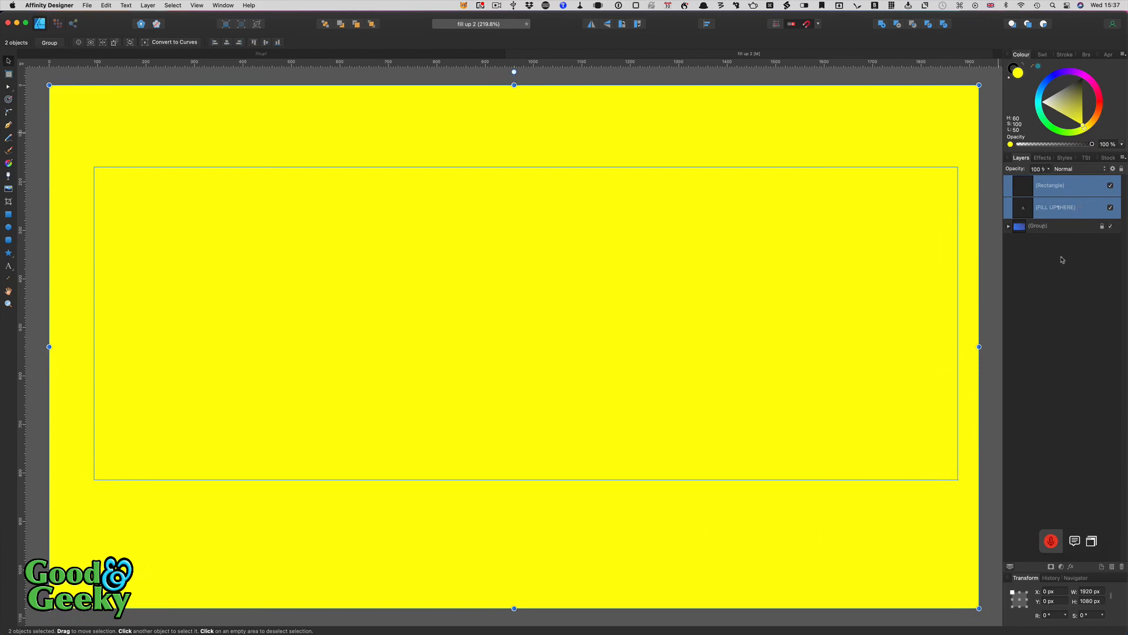
# Move the FILL UP HERE text layer above the yellow rectangle and subtract the text from the rectangle
pyautogui.click(1076, 212)
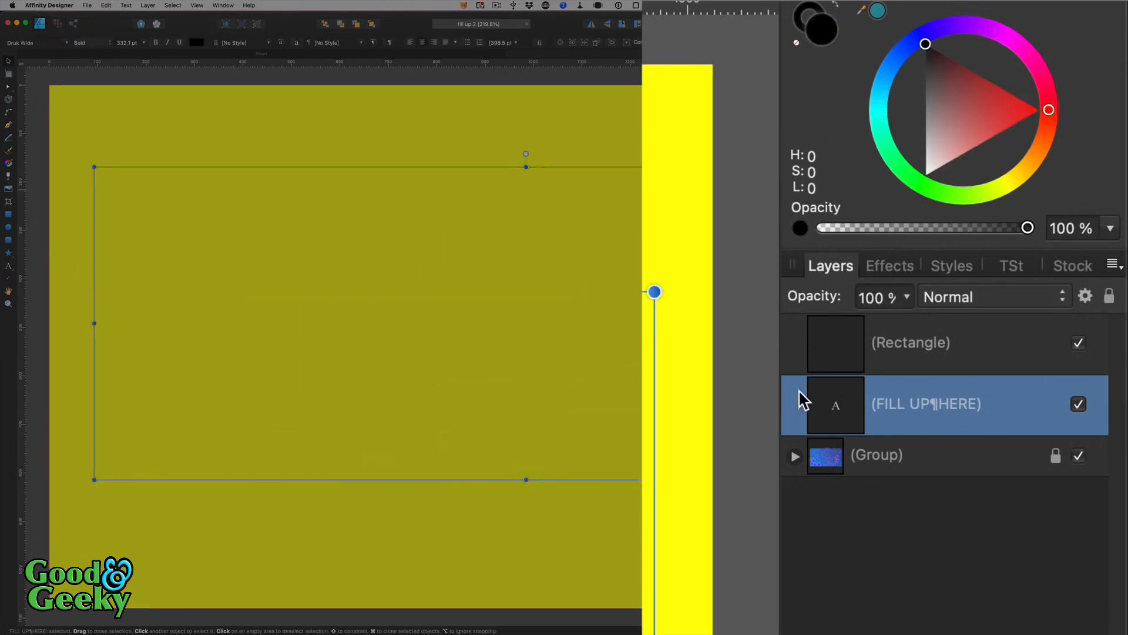
pyautogui.moveTo(1026, 404); pyautogui.dragTo(993, 318)
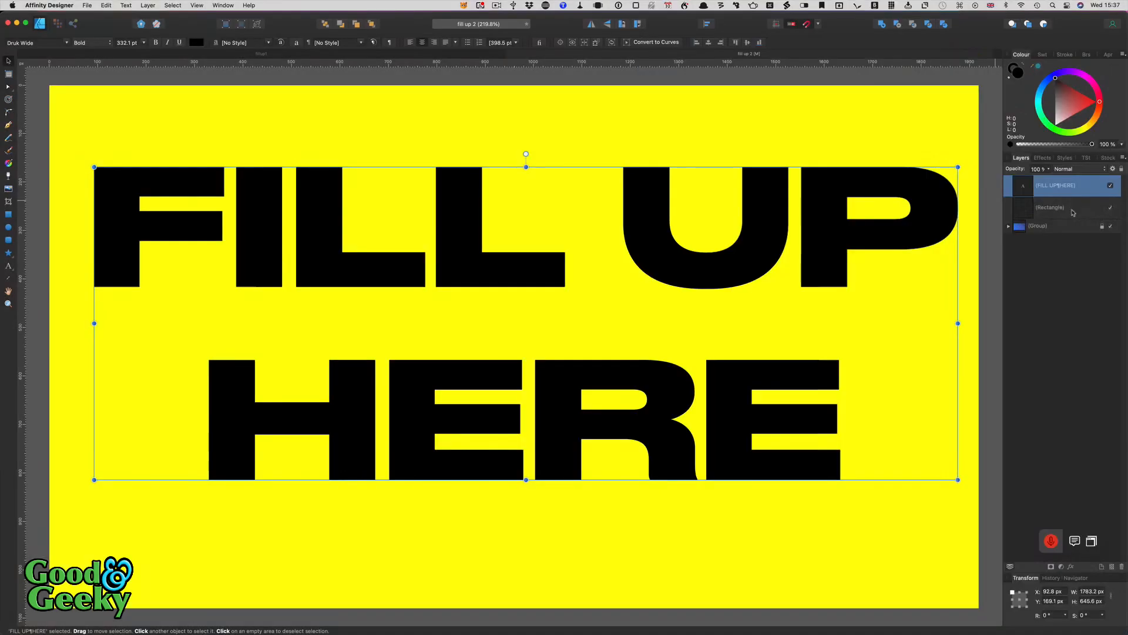
pyautogui.keyDown('shift'); pyautogui.click(970, 418); pyautogui.keyUp('shift')
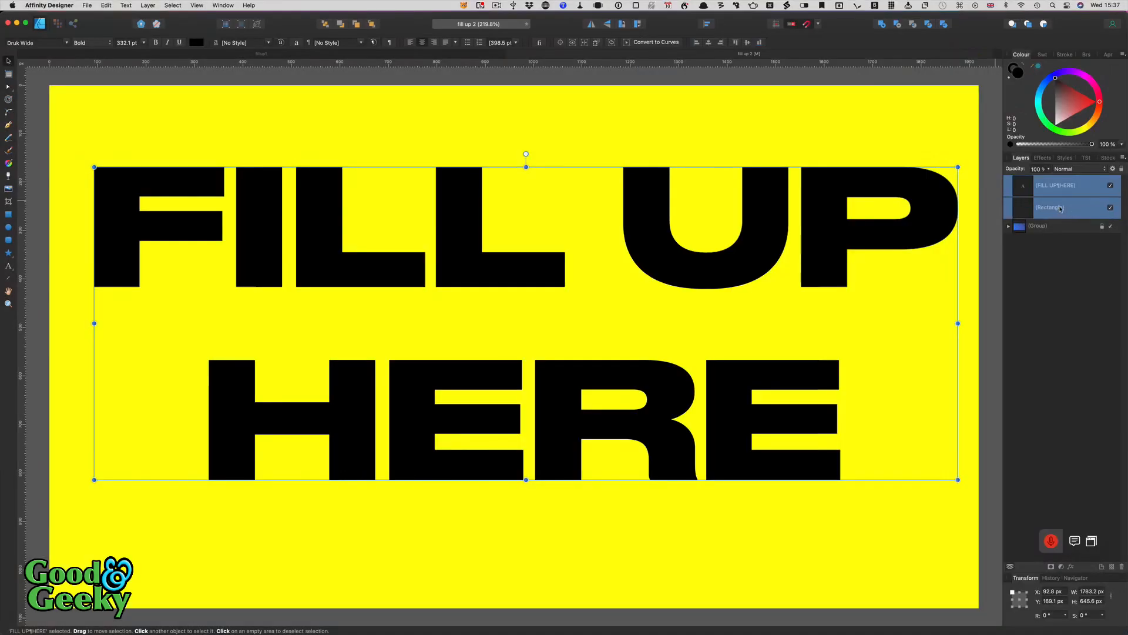
pyautogui.click(897, 24)
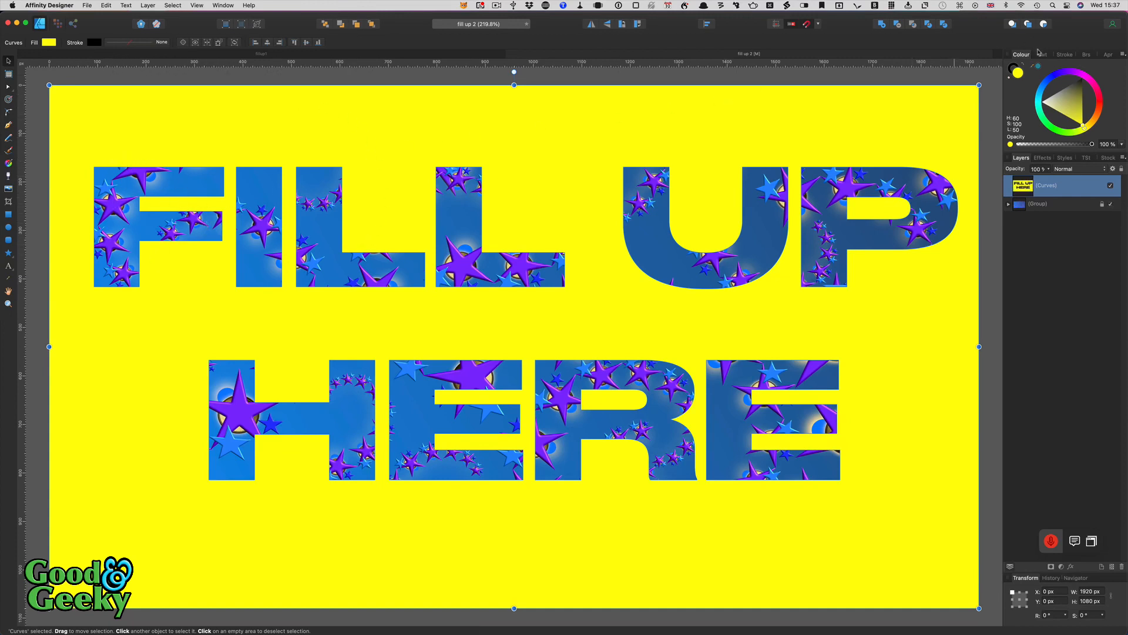
# Apply a solid line stroke to the cut-out curves and increase its width to thicken the black letter outlines
pyautogui.click(1064, 55)
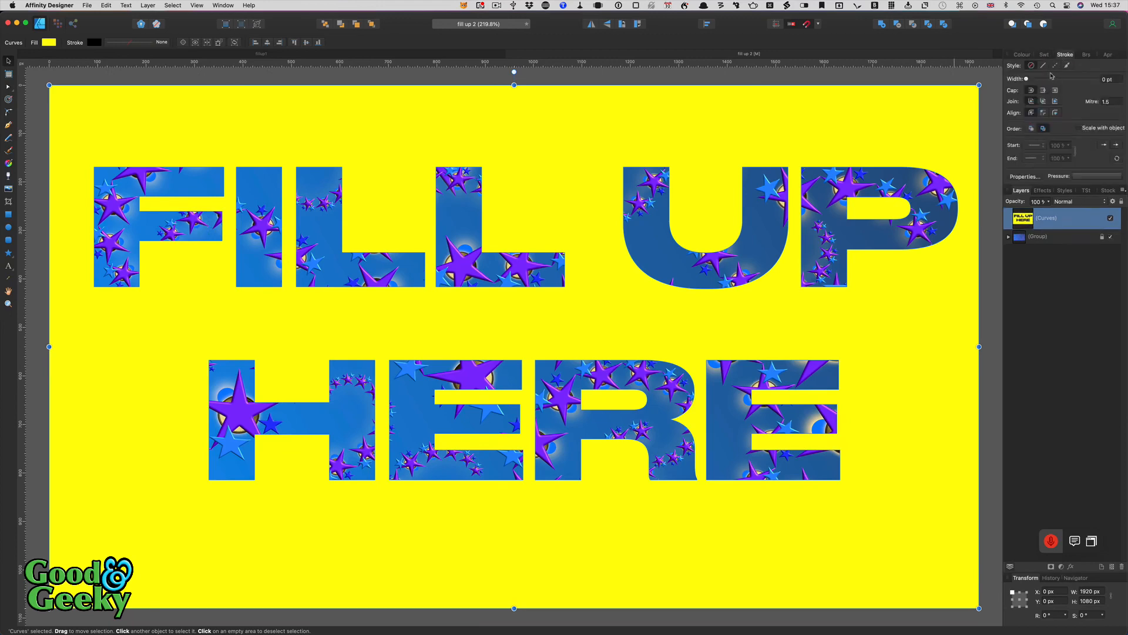
pyautogui.click(1044, 66)
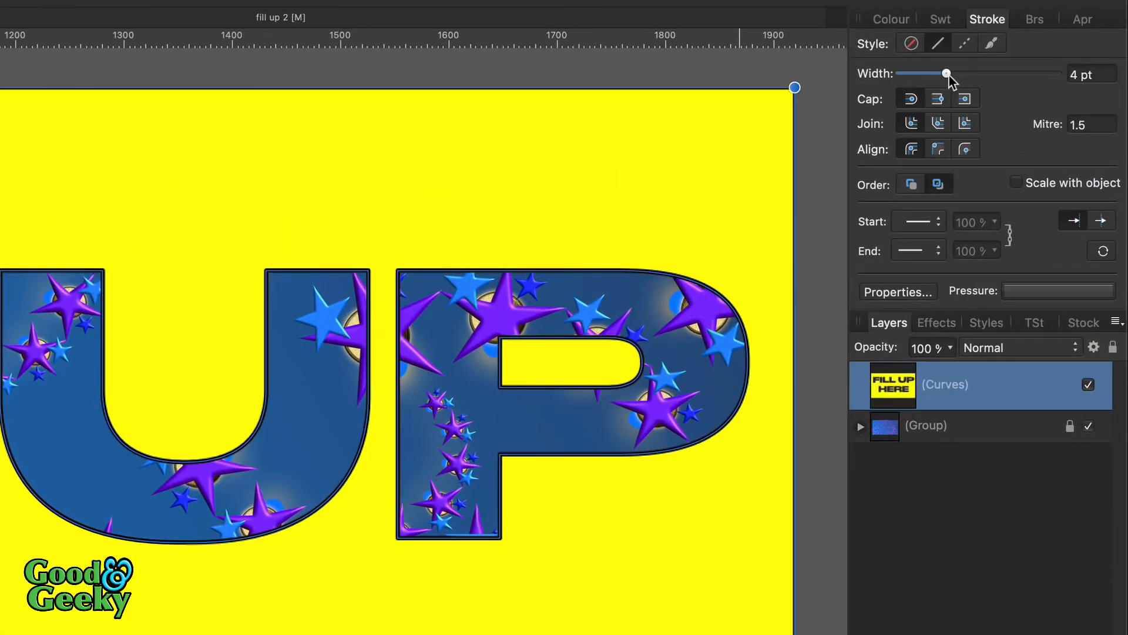
pyautogui.moveTo(1047, 79); pyautogui.dragTo(1061, 77)
pyautogui.moveTo(979, 74); pyautogui.dragTo(985, 75)
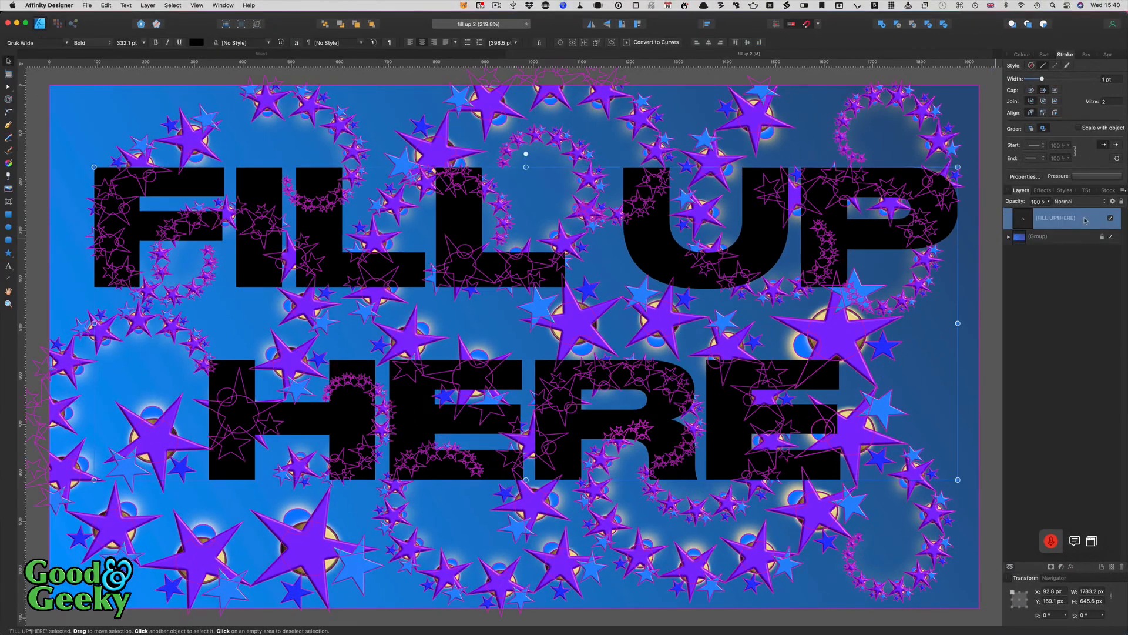
# Apply Mask to Below to the FILL UP HERE text so it masks the background group
pyautogui.rightClick(1085, 220)
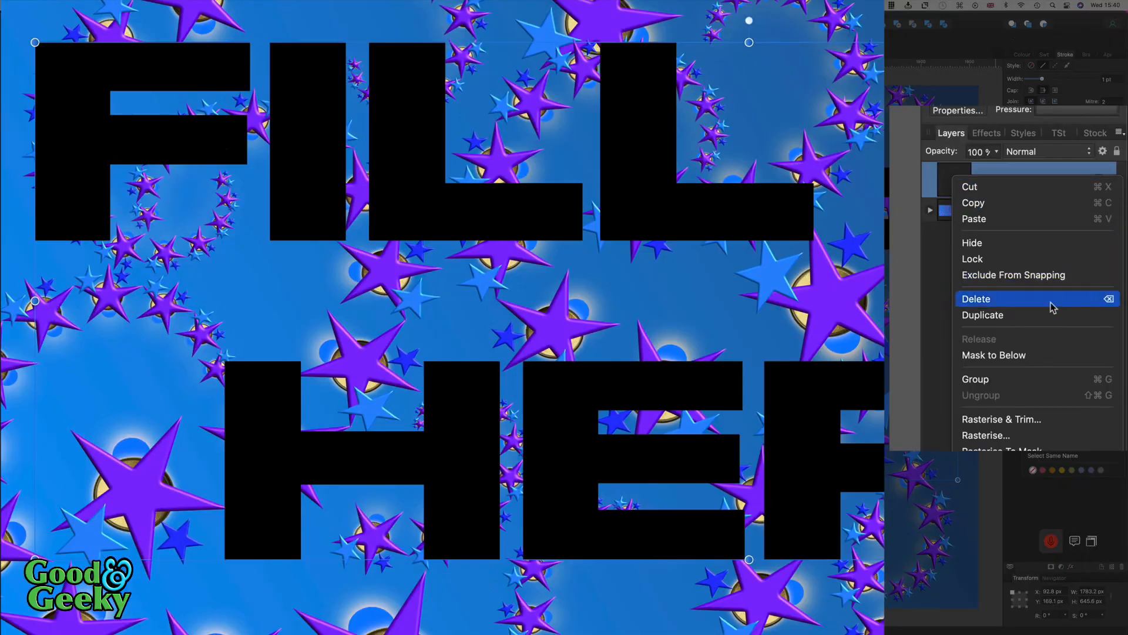
pyautogui.click(1029, 356)
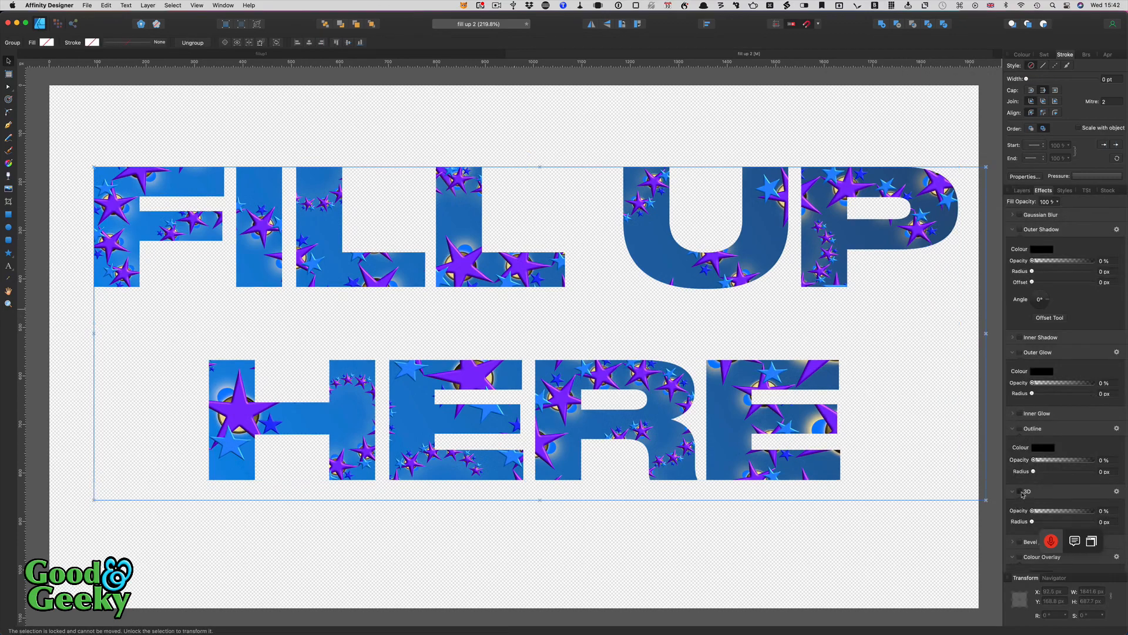
# Enable the 3D effect with a 5 px radius and a black Outline effect with a 5.6 px radius on the masked group
pyautogui.click(1021, 492)
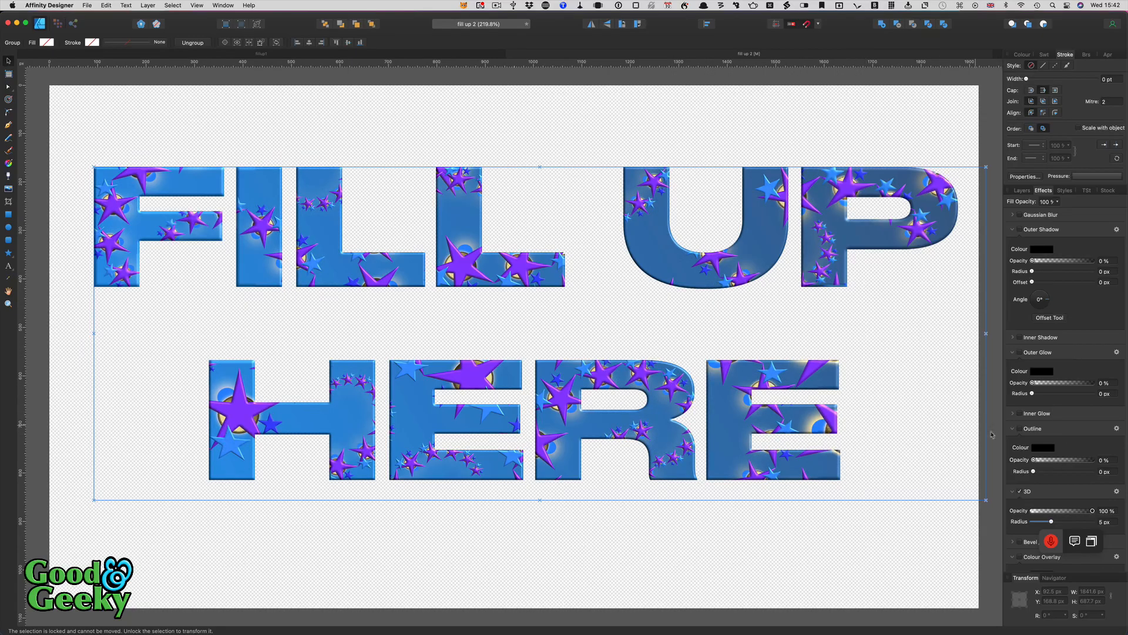
pyautogui.click(1020, 428)
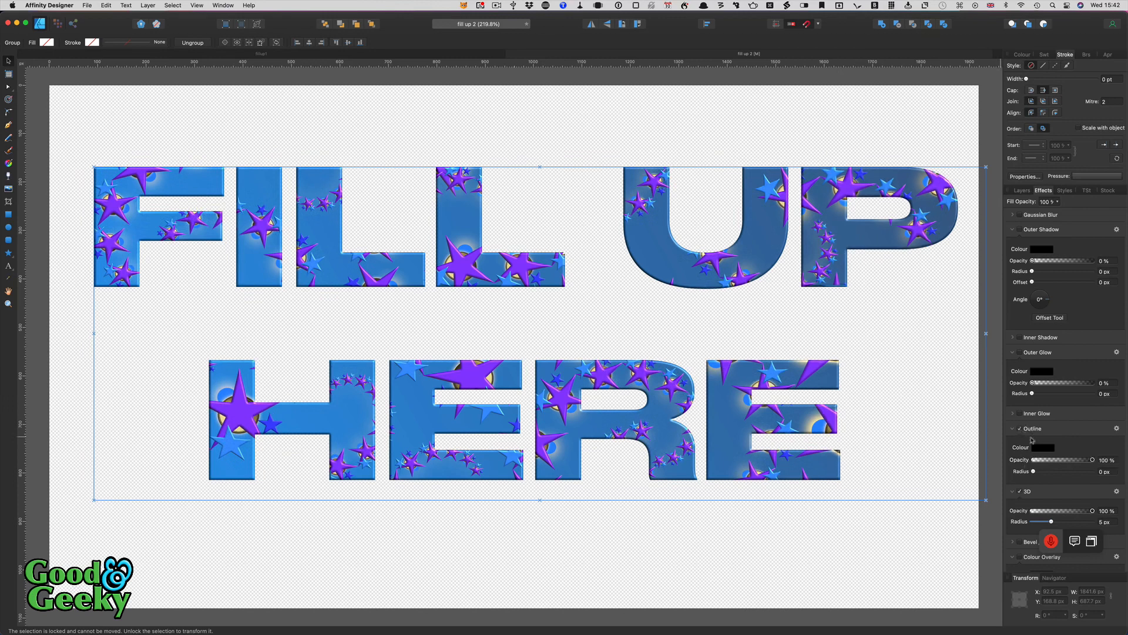
pyautogui.moveTo(1050, 473); pyautogui.dragTo(1053, 474)
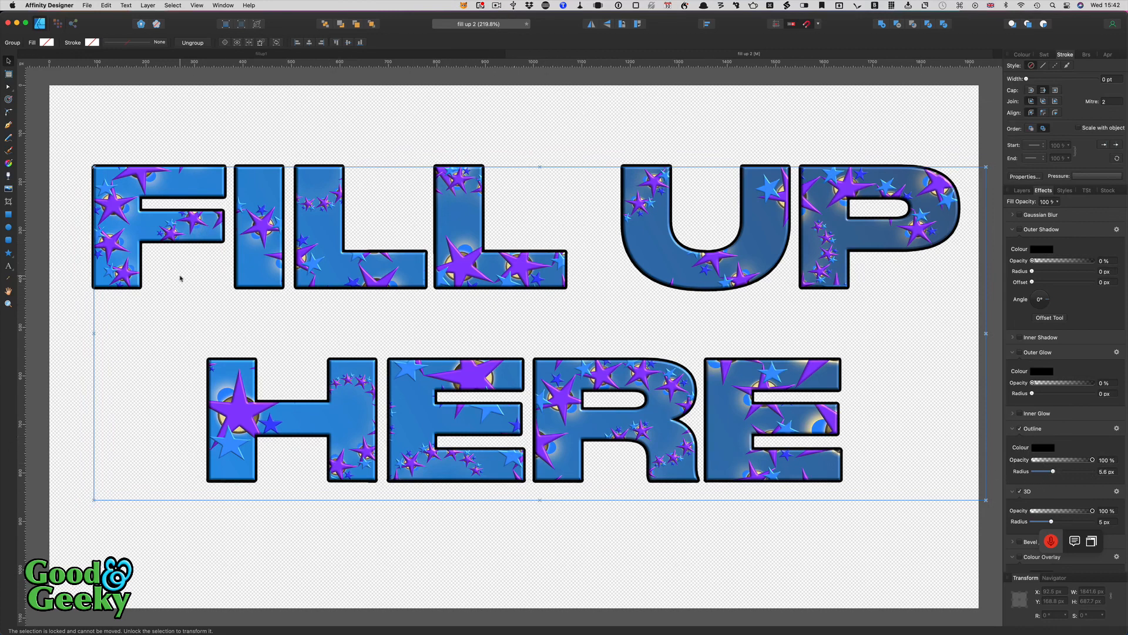
pyautogui.click(371, 275)
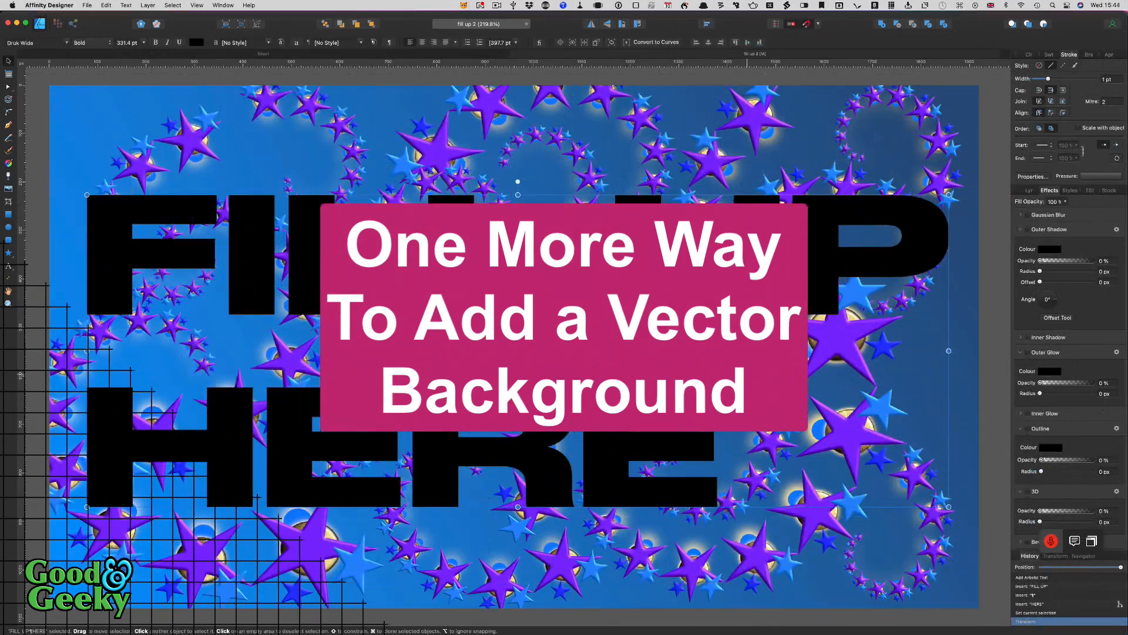
# Try to use the FILL UP HERE text layer as a mask on the background group's thumbnail
pyautogui.click(1033, 192)
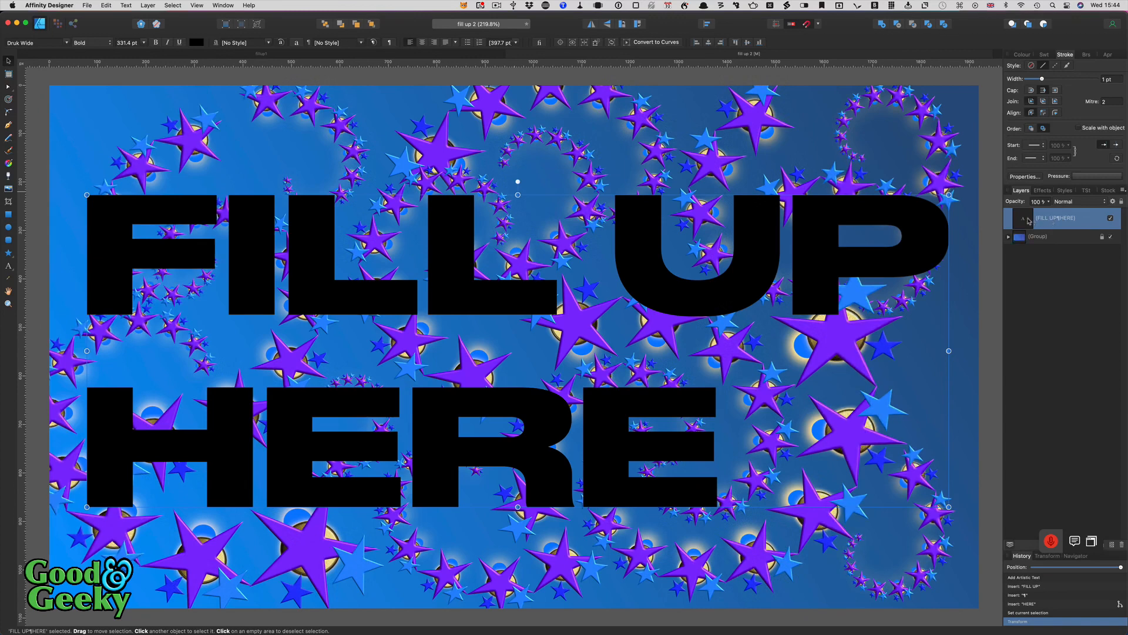
pyautogui.moveTo(1029, 220)
pyautogui.mouseDown()
pyautogui.moveTo(1029, 237)
pyautogui.moveTo(1041, 235)
pyautogui.moveTo(1011, 230)
pyautogui.mouseUp()
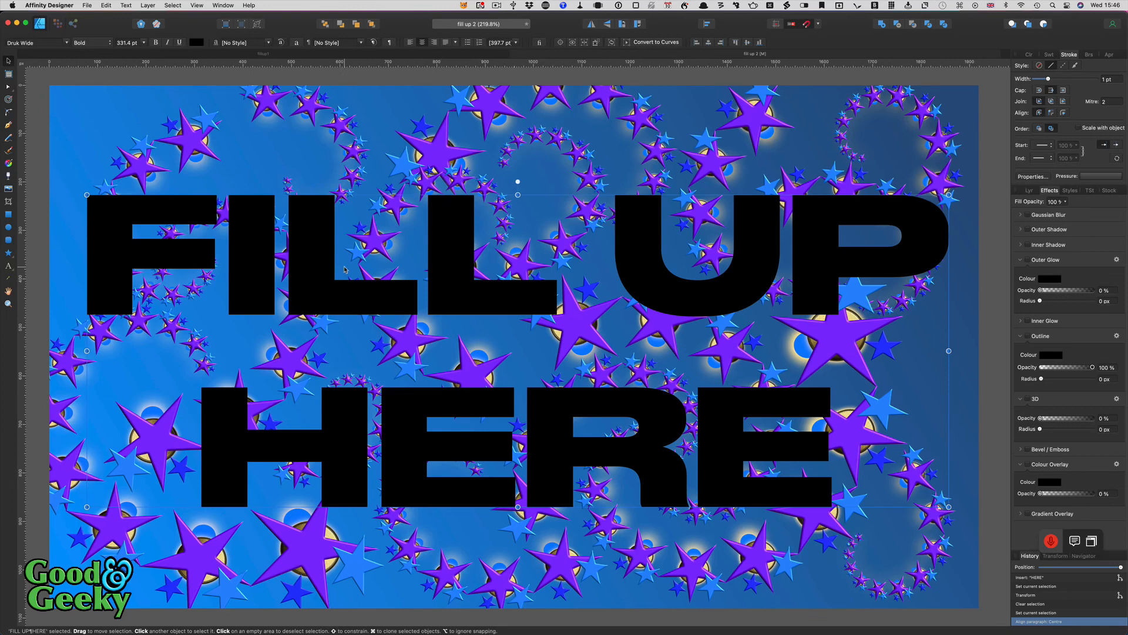
# Duplicate the centred FILL UP HERE text and apply the lower copy as a mask on the background group
pyautogui.press('super+j')
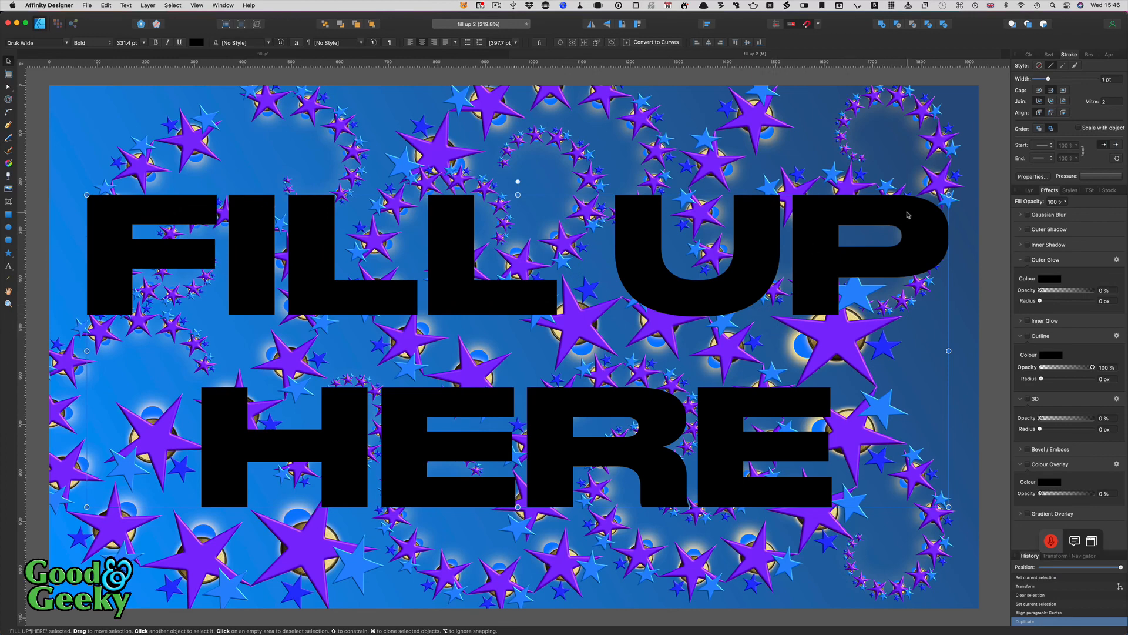
pyautogui.click(1029, 190)
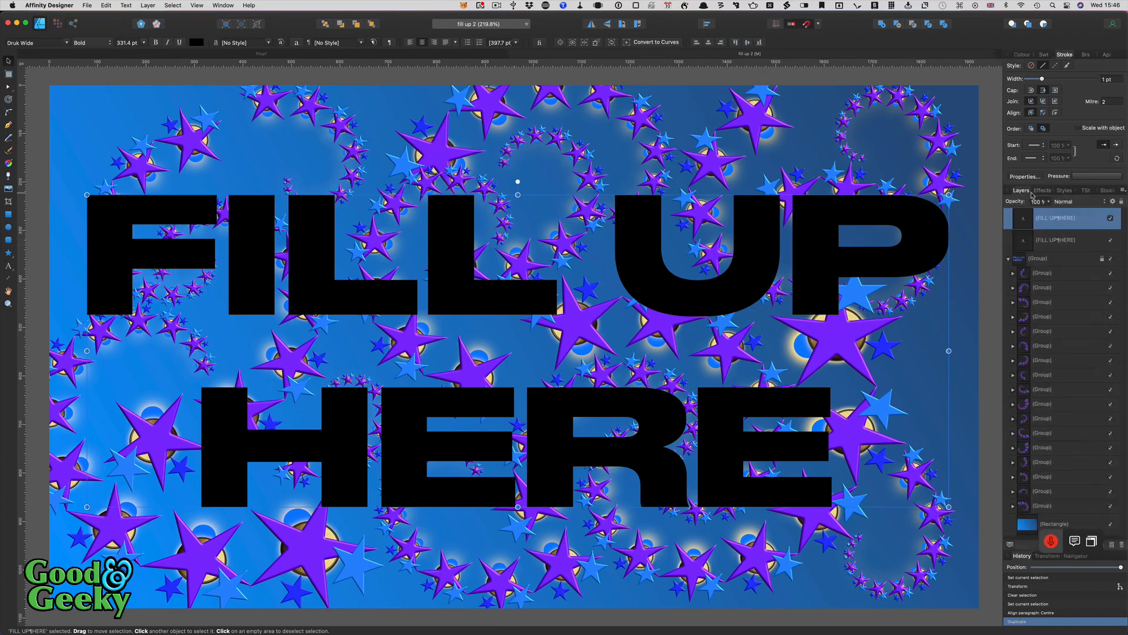
pyautogui.click(1074, 246)
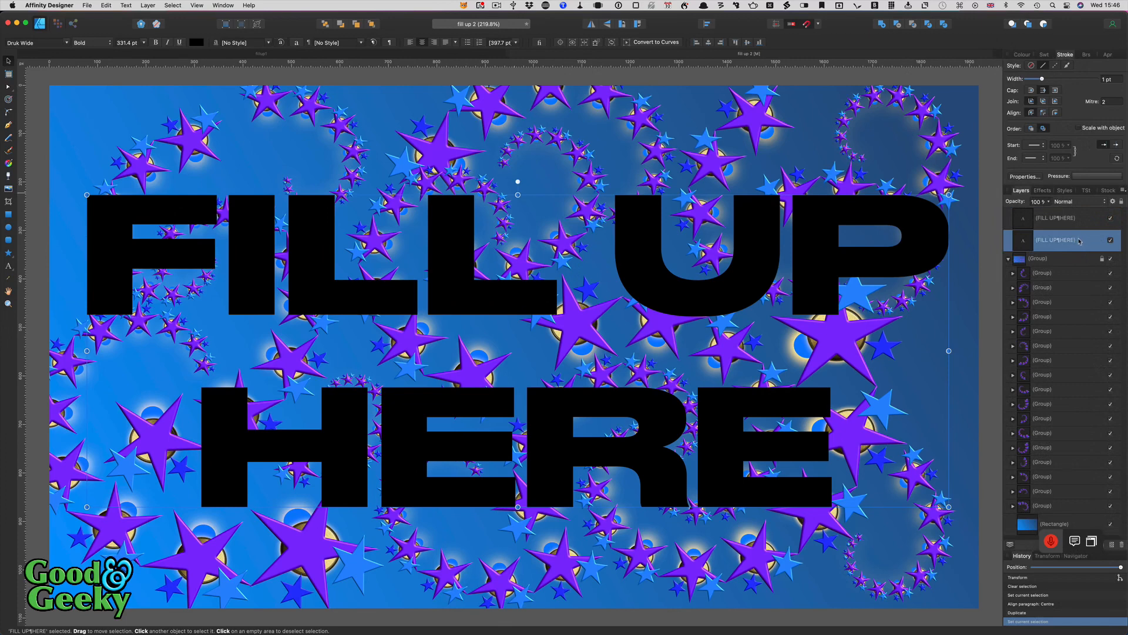
pyautogui.moveTo(1079, 240); pyautogui.dragTo(1023, 261)
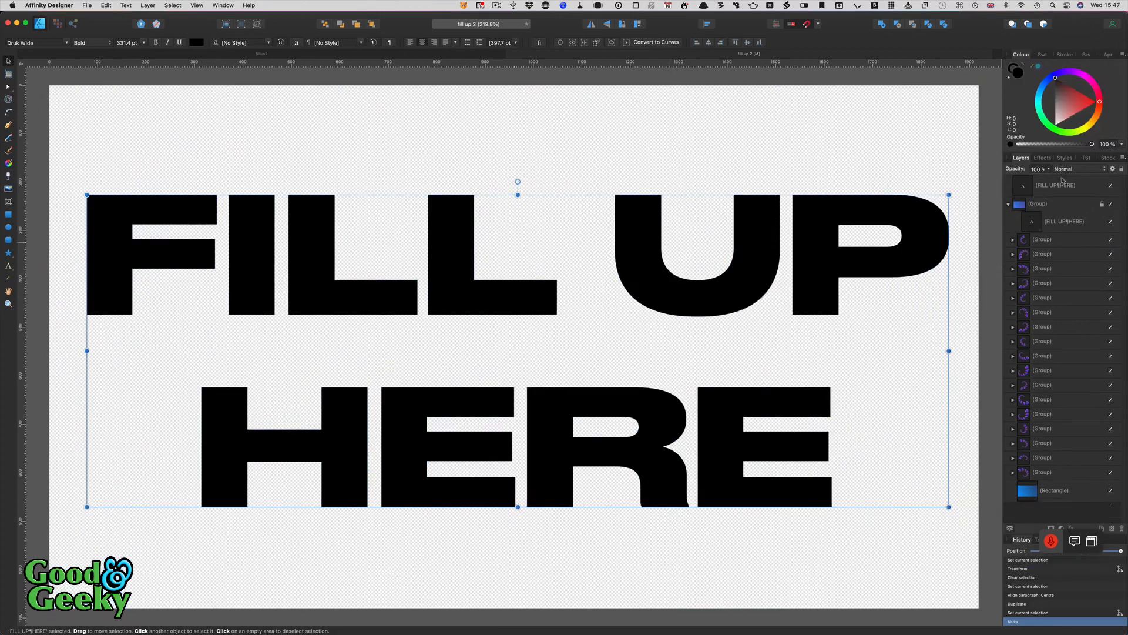
# Select the upper text copy and switch its visibility off and on to examine the masked artwork beneath
pyautogui.click(1063, 186)
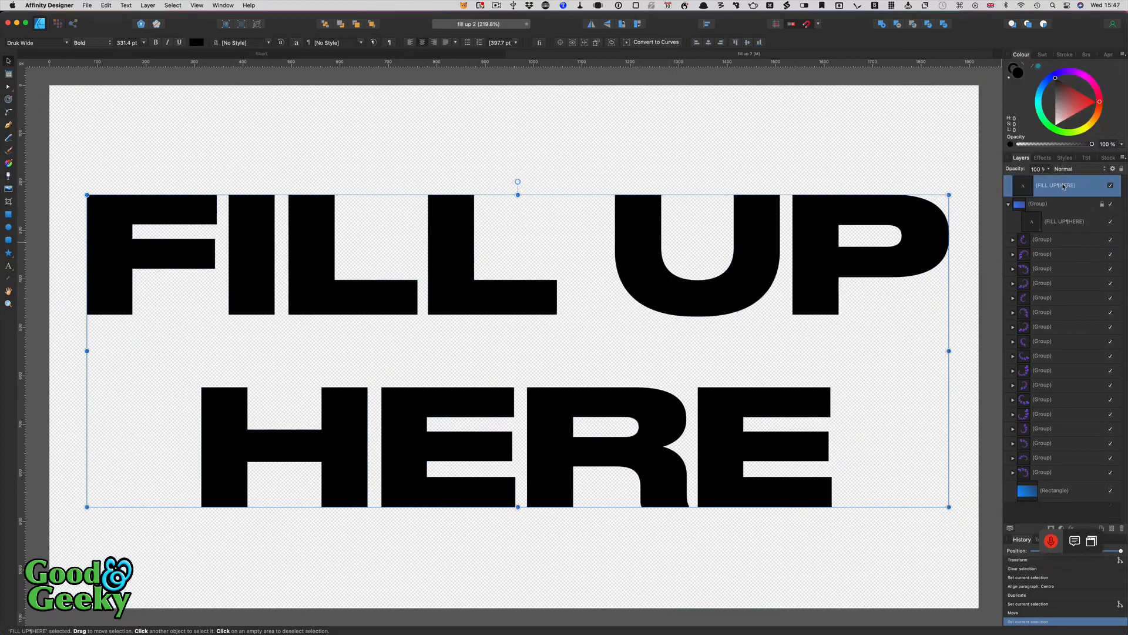
pyautogui.click(1111, 186)
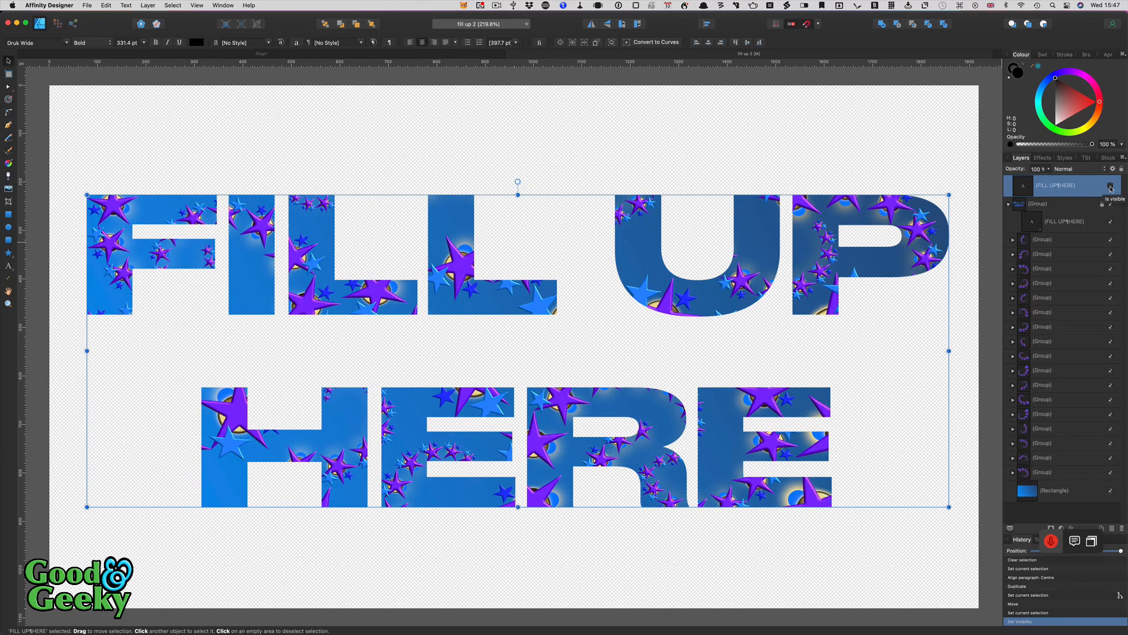
pyautogui.click(1111, 186)
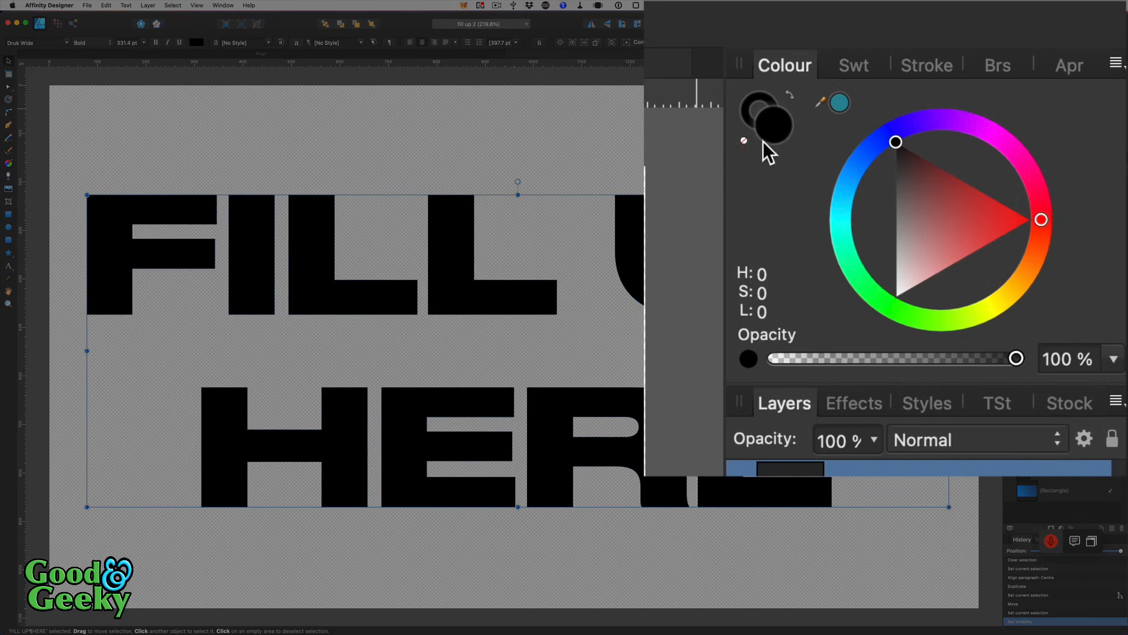
# Remove the fill from the upper FILL UP HERE text and set its black stroke width to 8 pt
pyautogui.click(743, 141)
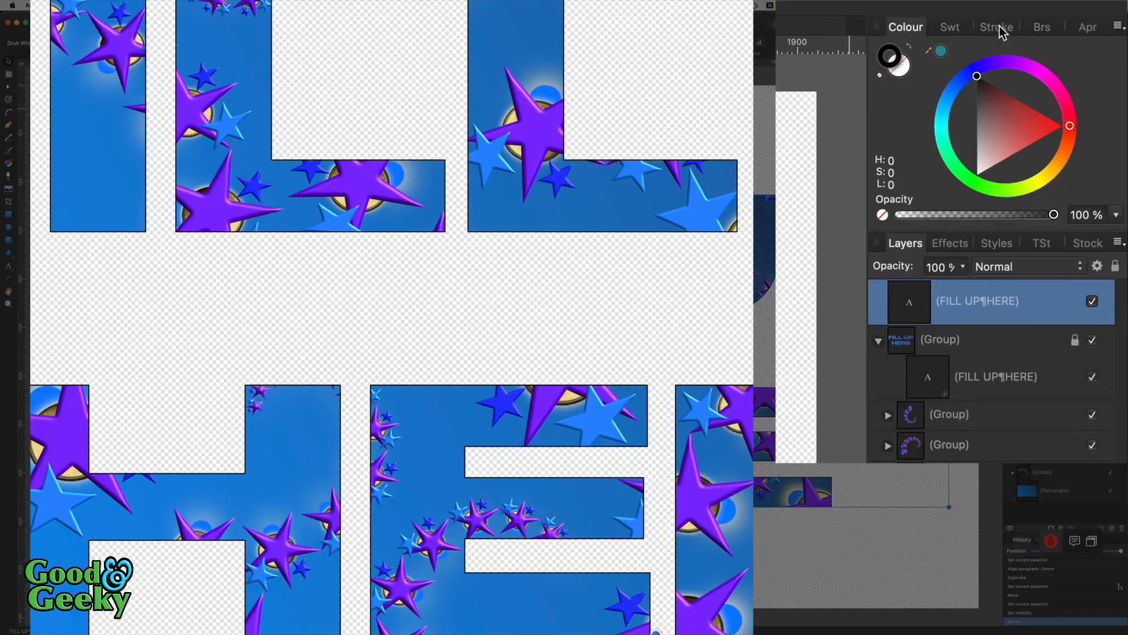
pyautogui.click(999, 30)
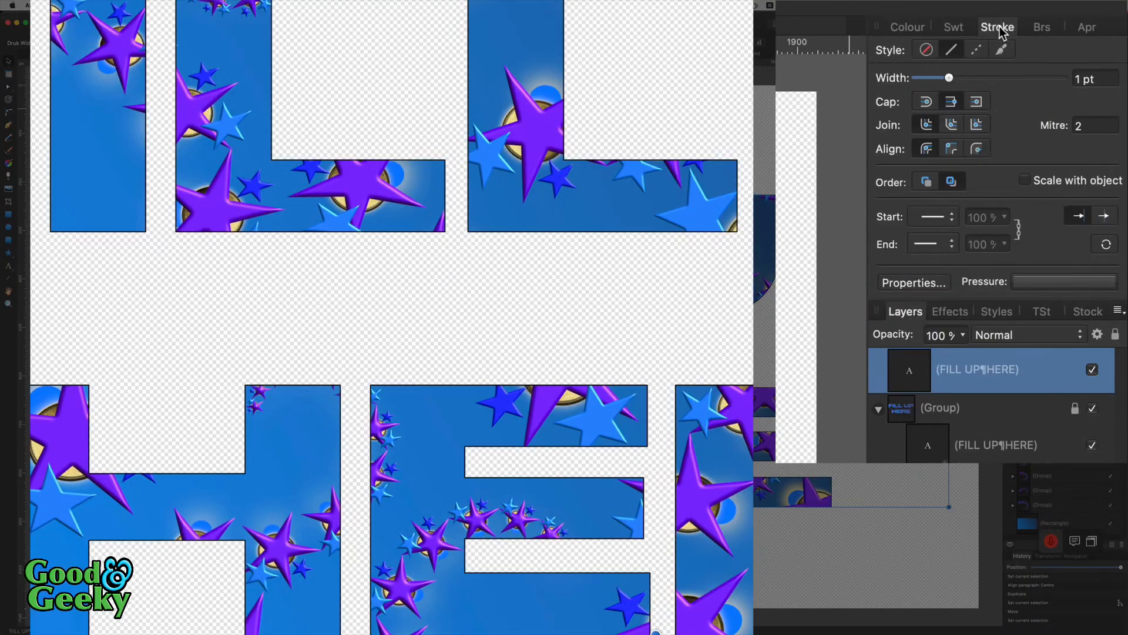
pyautogui.moveTo(961, 77); pyautogui.dragTo(972, 79)
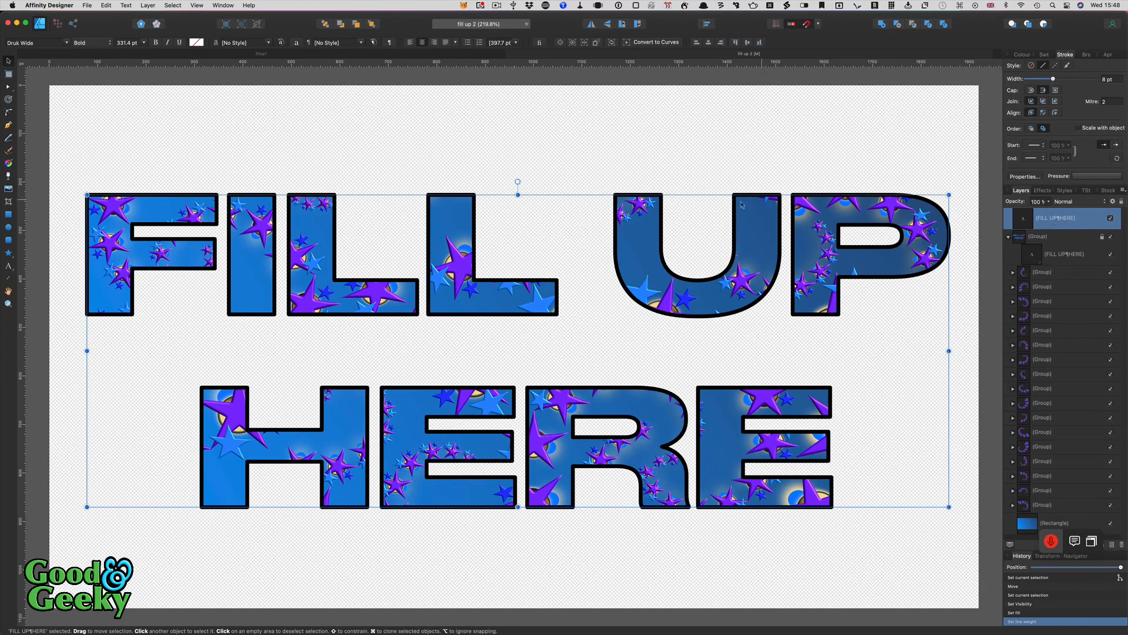
pyautogui.moveTo(628, 268); pyautogui.dragTo(628, 268)
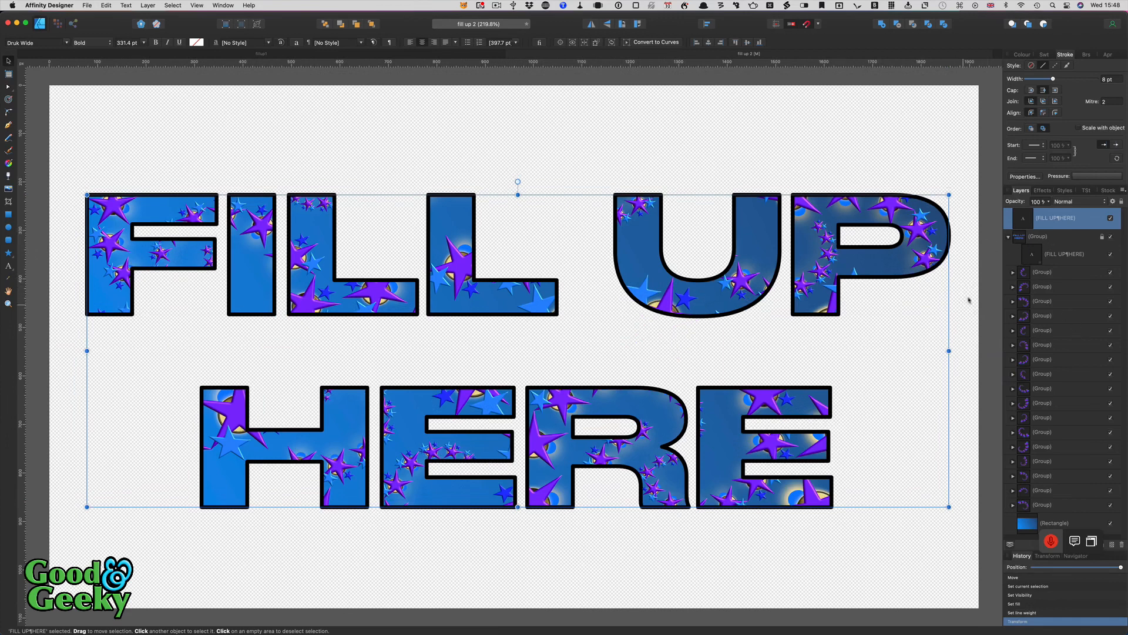
pyautogui.click(1009, 237)
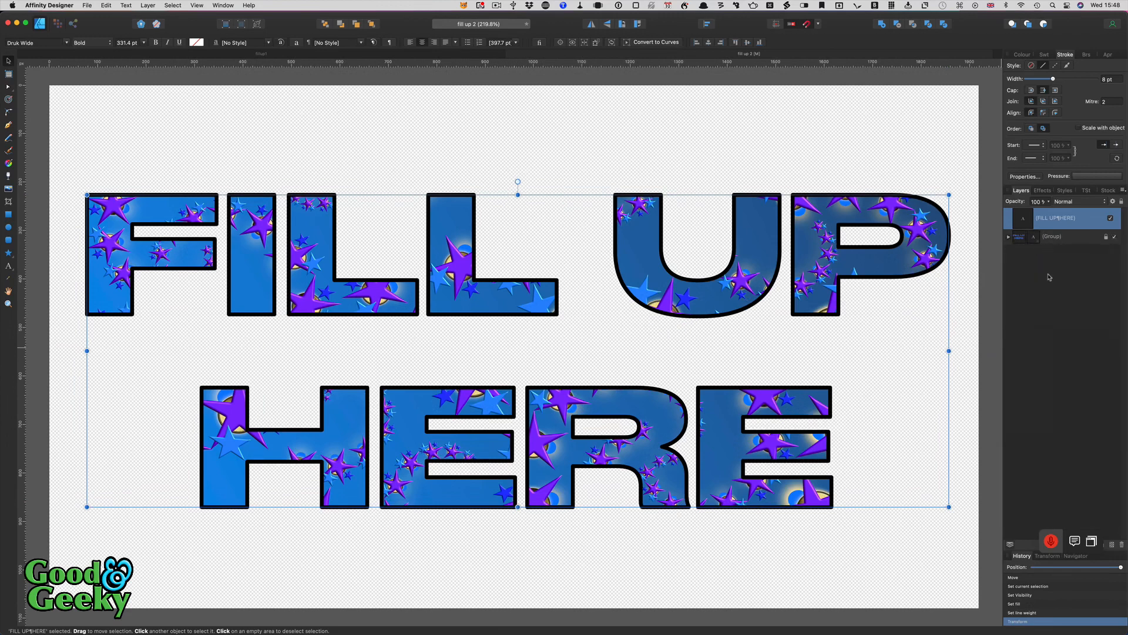
# Paint two black textured brush strokes 200 pt wide diagonally across the lettering, one from above the F to HERE, one over the U
pyautogui.click(750, 158)
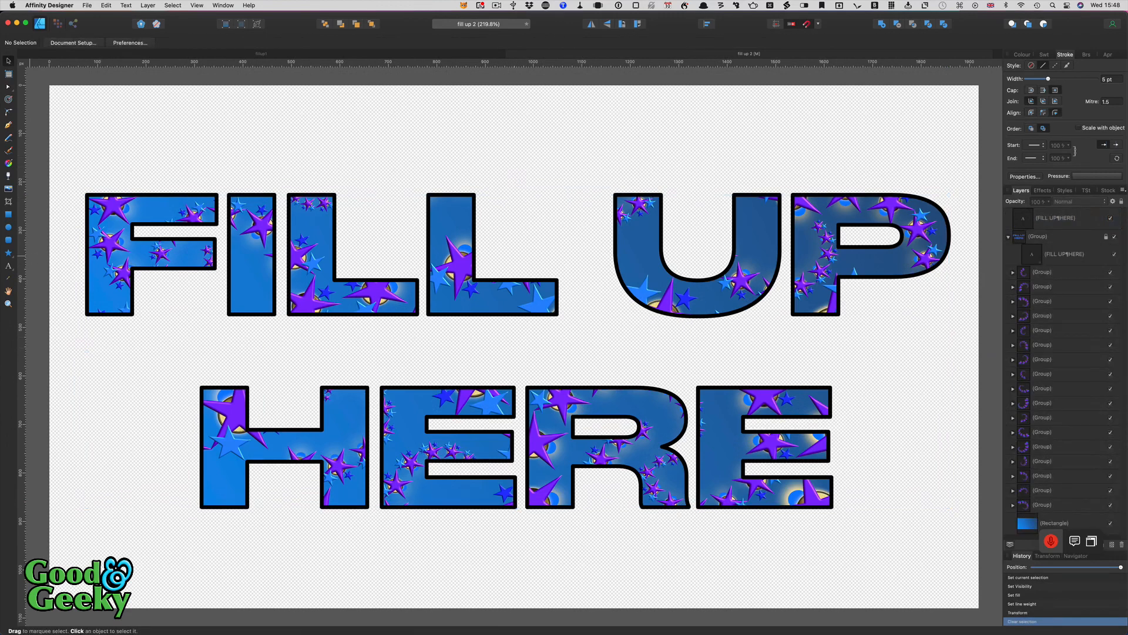
pyautogui.click(8, 154)
pyautogui.moveTo(120, 147)
pyautogui.mouseDown()
pyautogui.moveTo(274, 228)
pyautogui.moveTo(495, 445)
pyautogui.moveTo(637, 500)
pyautogui.mouseUp()
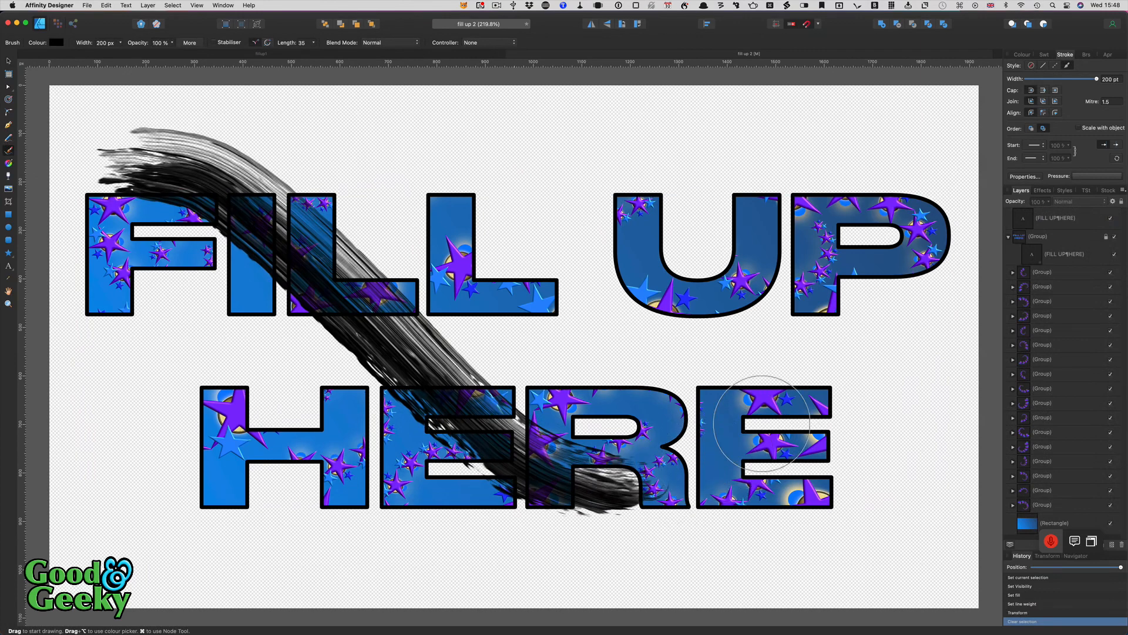
pyautogui.moveTo(762, 423); pyautogui.dragTo(756, 415)
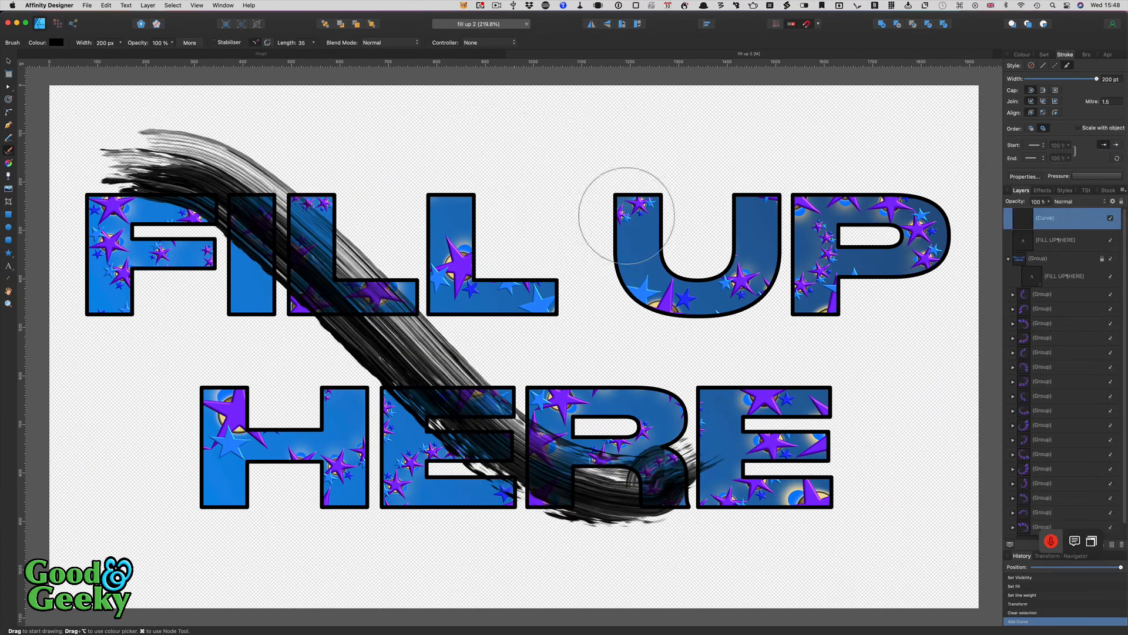
pyautogui.moveTo(467, 128); pyautogui.dragTo(767, 356)
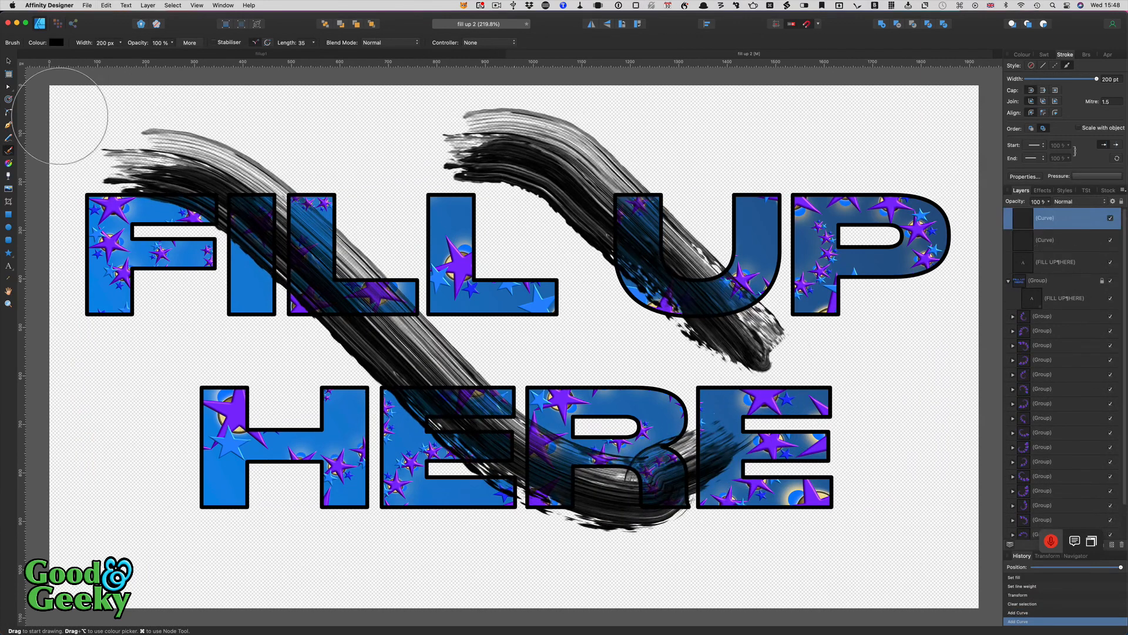
# Select both painted brush strokes and group them
pyautogui.click(8, 62)
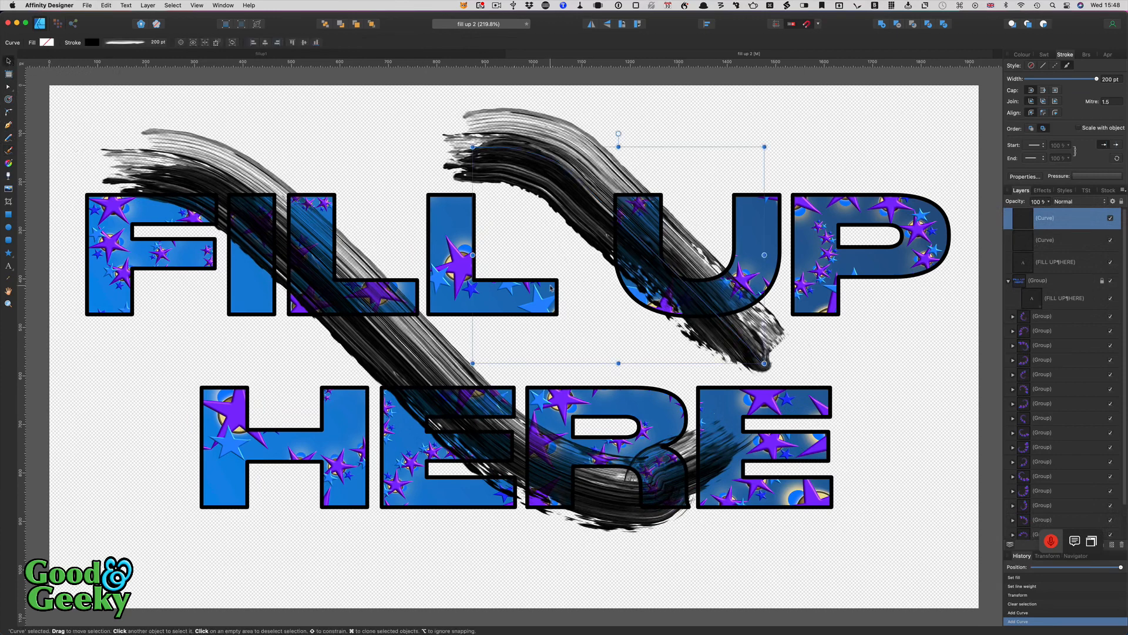
pyautogui.keyDown('shift'); pyautogui.click(209, 168); pyautogui.keyUp('shift')
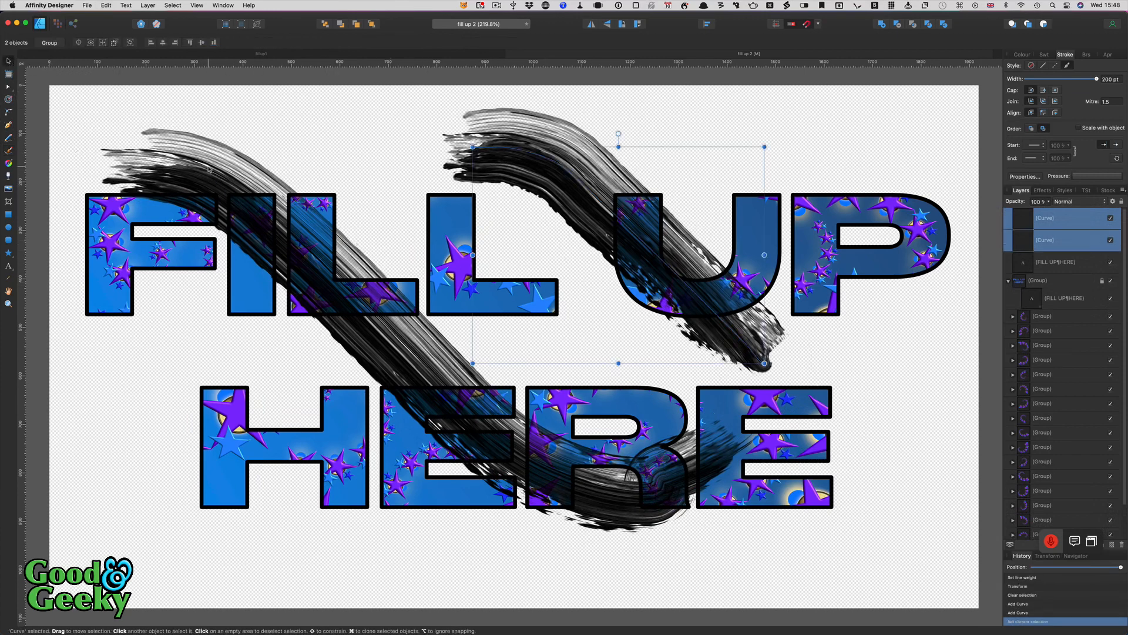
pyautogui.press('super+g')
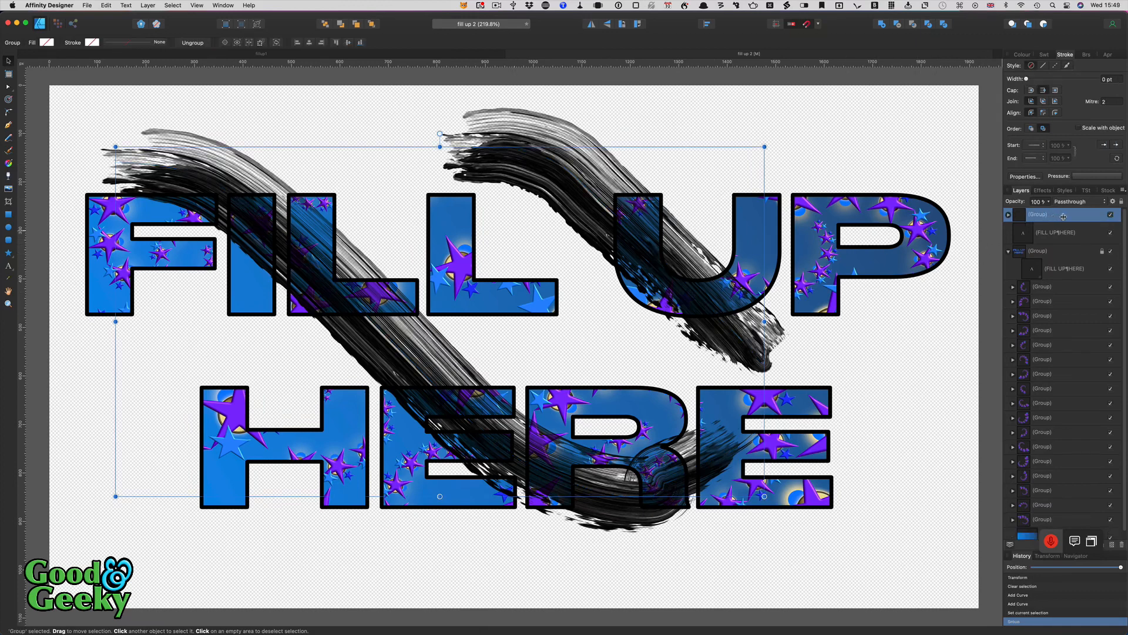
# Move the brush-stroke group into the masked background group, below all the star groups and directly above the blue rectangle
pyautogui.moveTo(1063, 216)
pyautogui.mouseDown()
pyautogui.moveTo(1063, 277)
pyautogui.moveTo(1052, 279)
pyautogui.mouseUp()
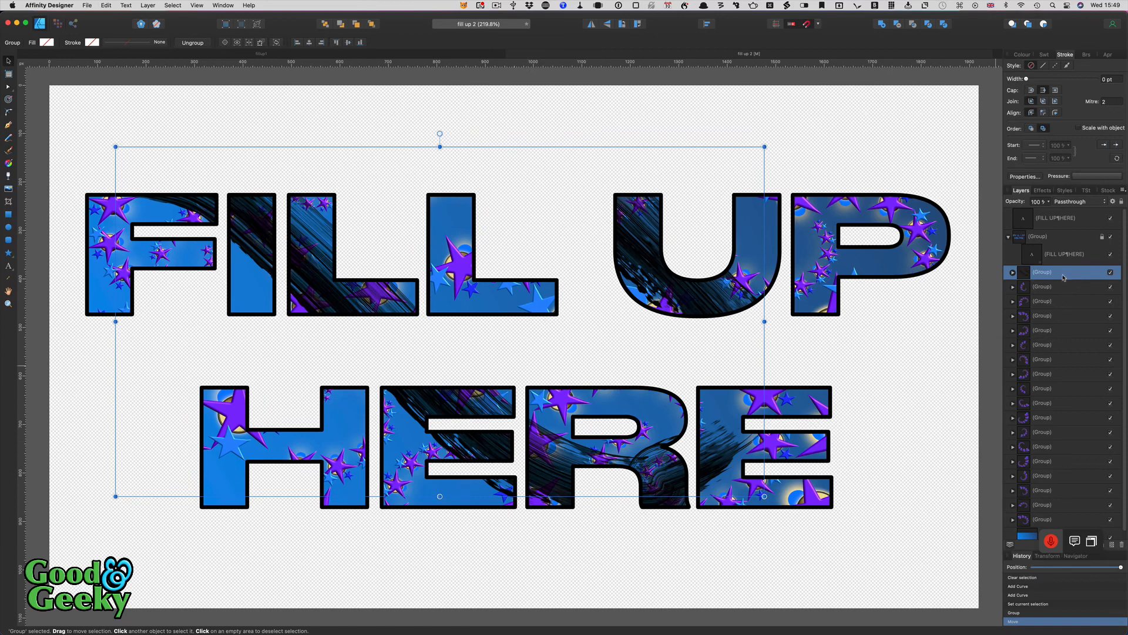
pyautogui.moveTo(1064, 275); pyautogui.dragTo(1033, 447)
pyautogui.scroll(-1, 1033, 446)
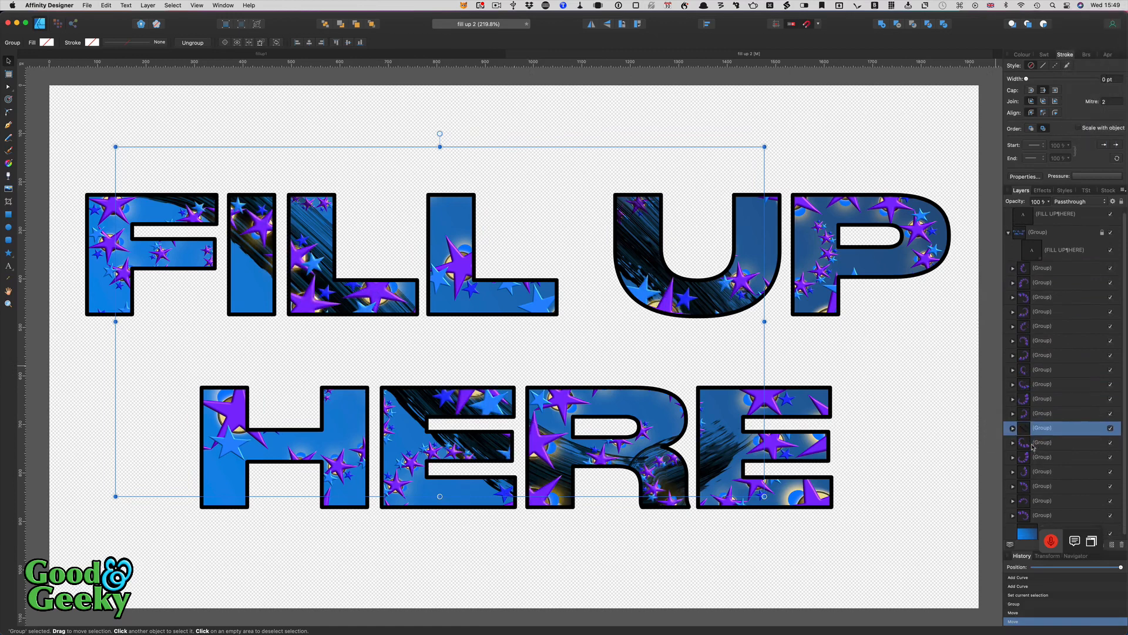
pyautogui.moveTo(1065, 430); pyautogui.dragTo(1025, 518)
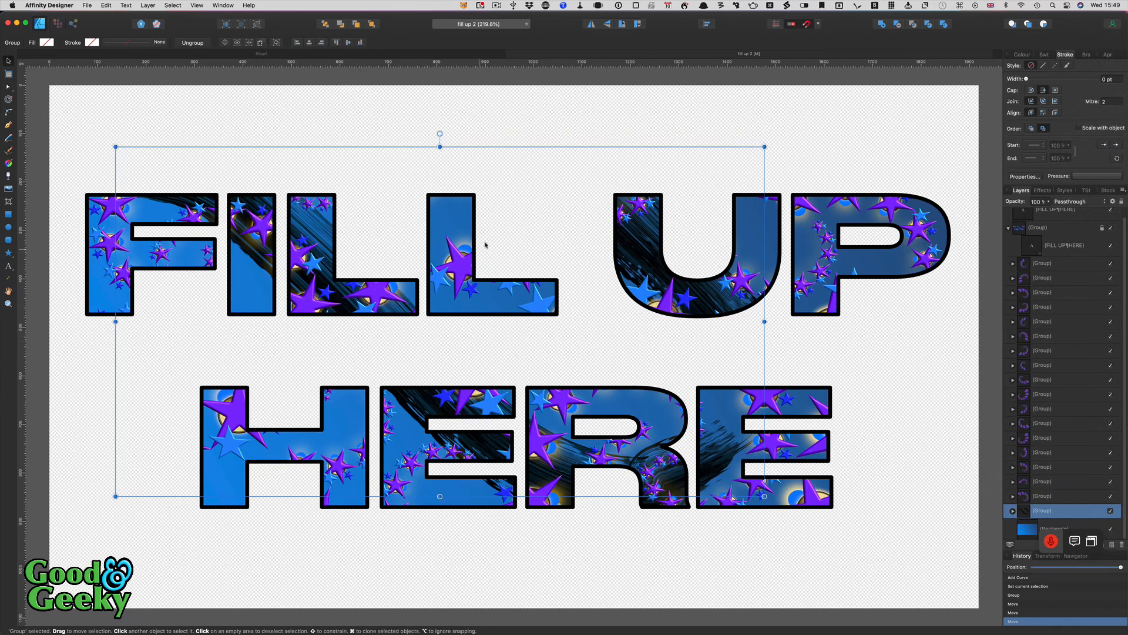
# Unlock the masked background group, scale it down together with the outlined text, and move both towards the centre of the page
pyautogui.click(378, 135)
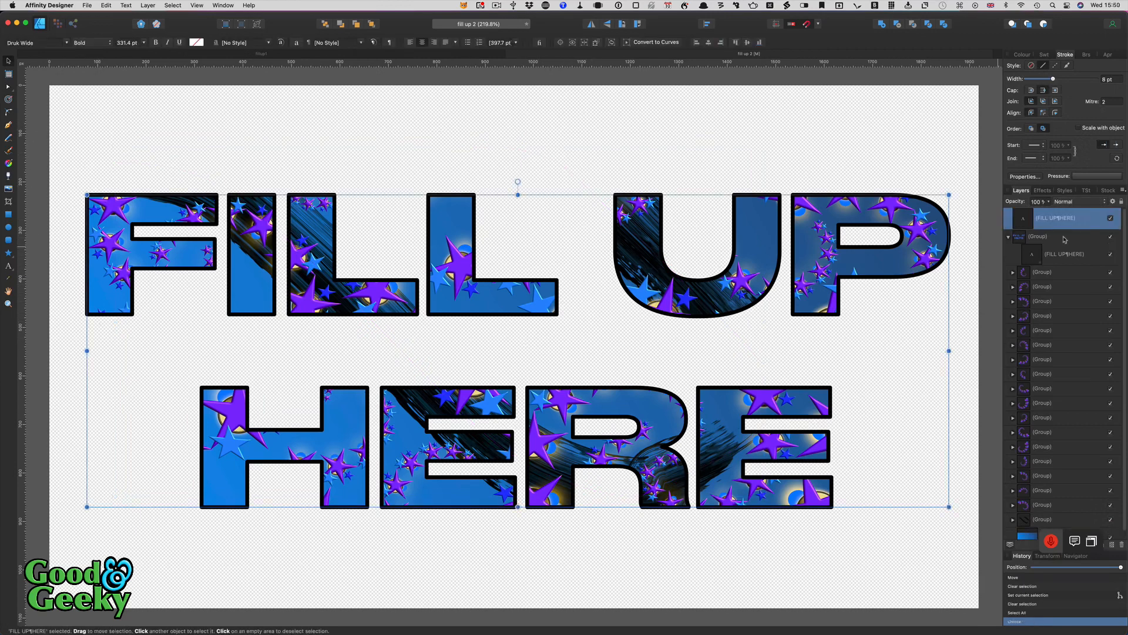
pyautogui.press('super+a')
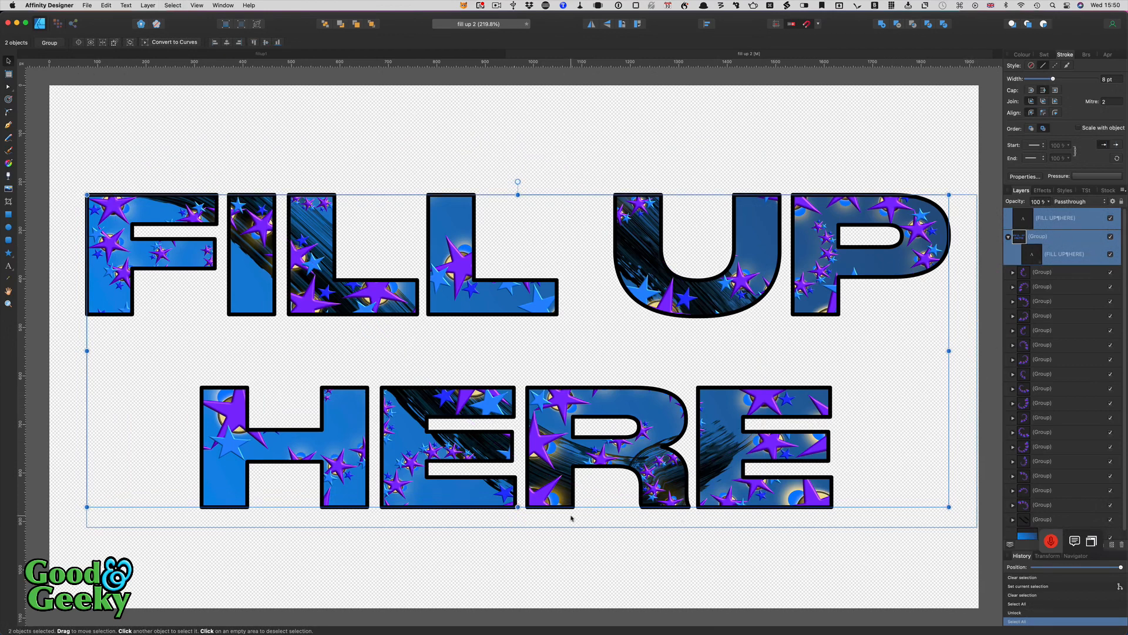
pyautogui.scroll(-3, 581, 448)
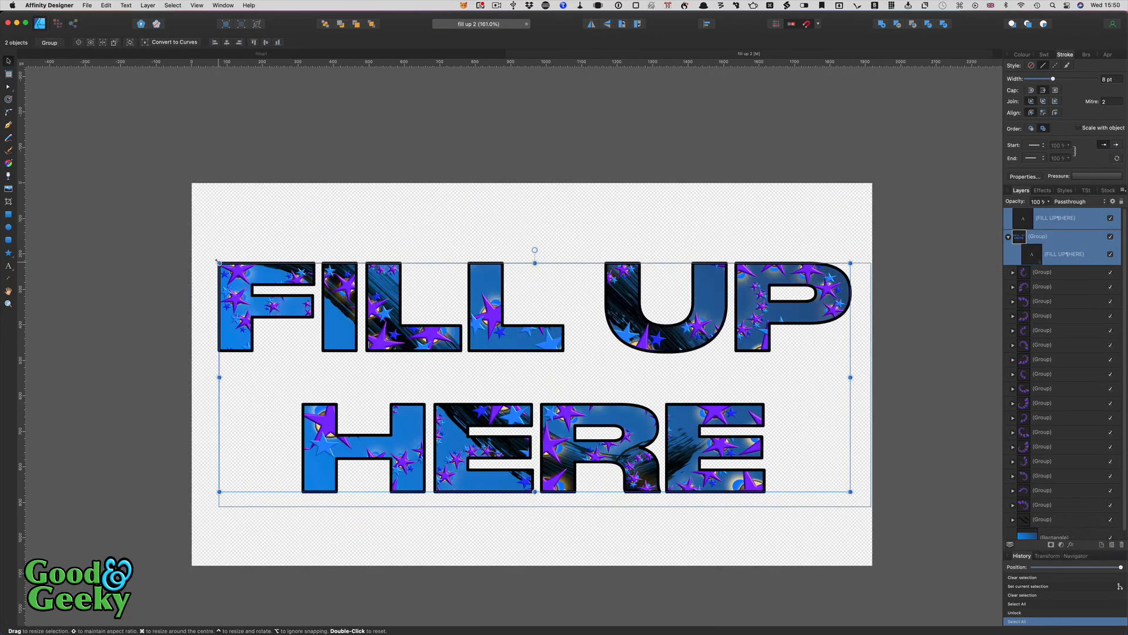
pyautogui.moveTo(218, 263); pyautogui.dragTo(410, 373)
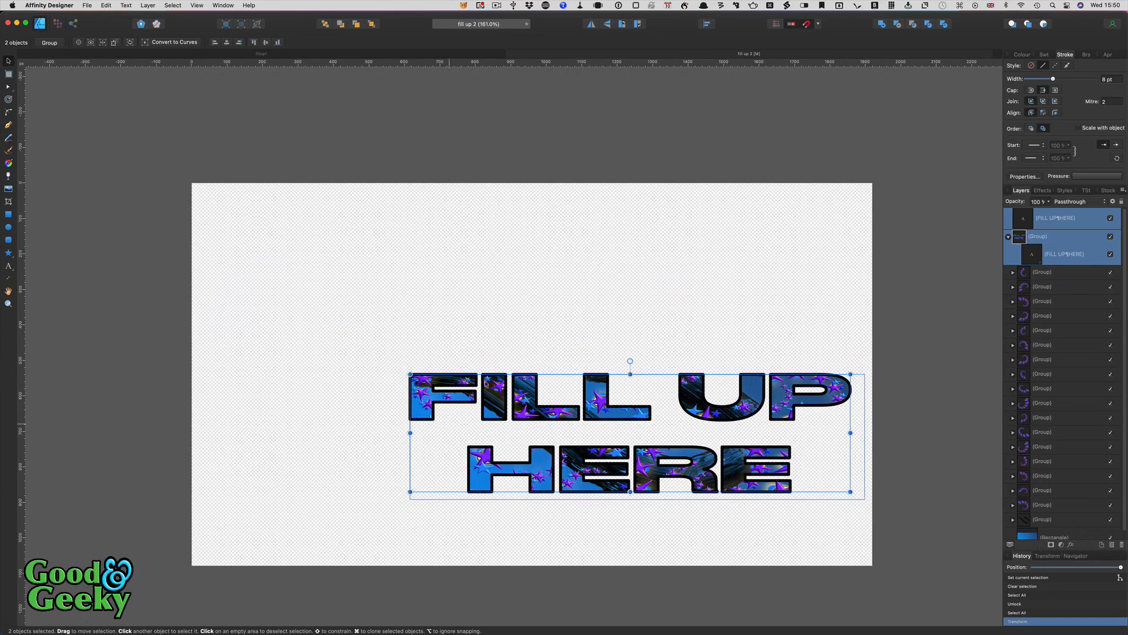
pyautogui.moveTo(687, 402); pyautogui.dragTo(577, 324)
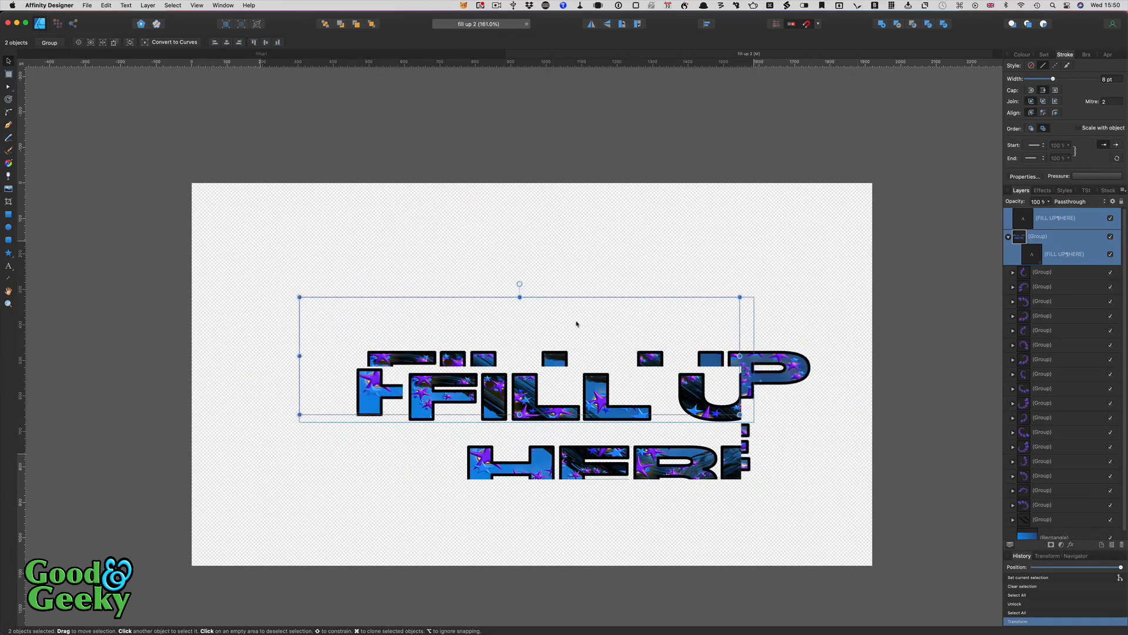